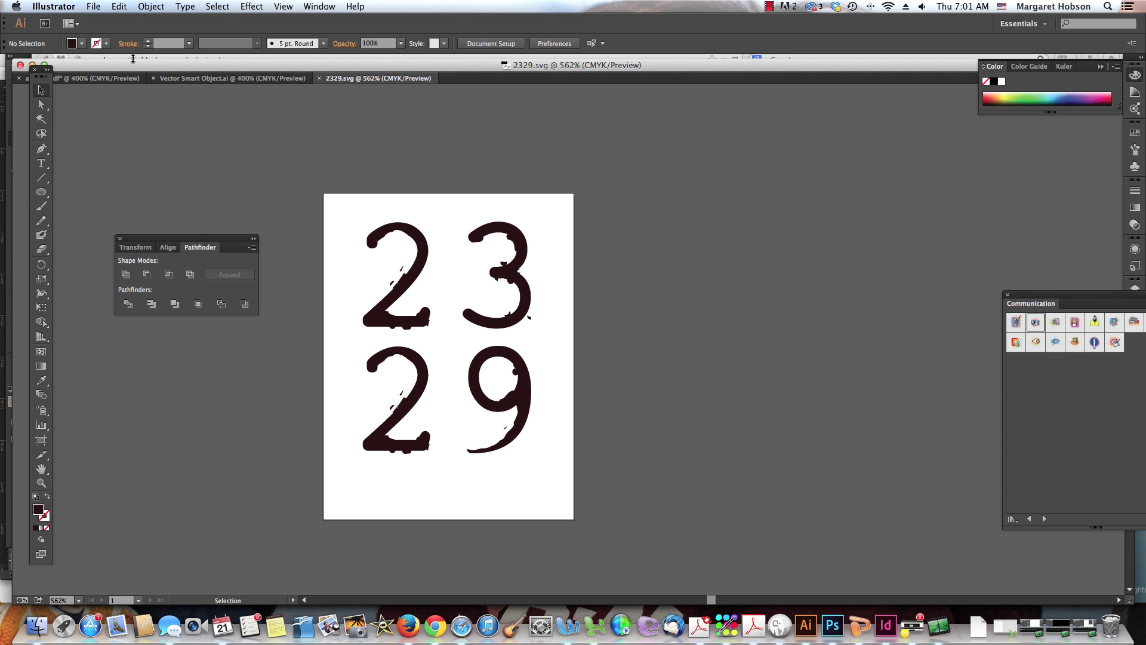
Step: Switch from Illustrator's 2329 artwork to the bodhisattva document in Photoshop
click(830, 610)
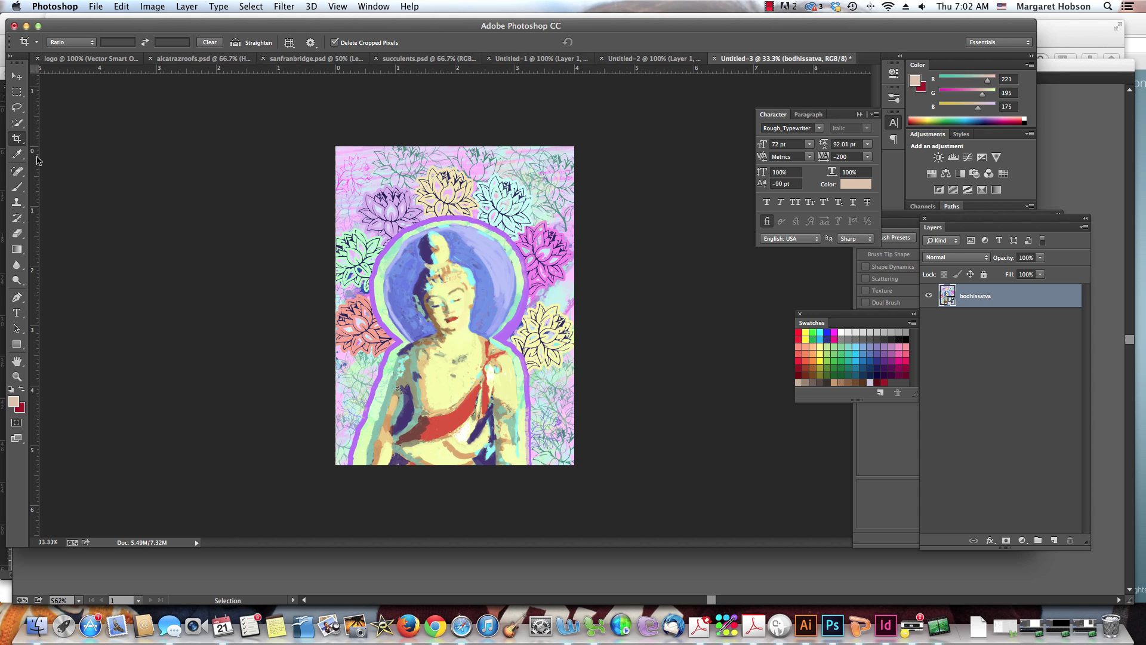
Step: Select the whole bodhisattva figure with the Quick Selection tool, including body, head and right arm
click(17, 123)
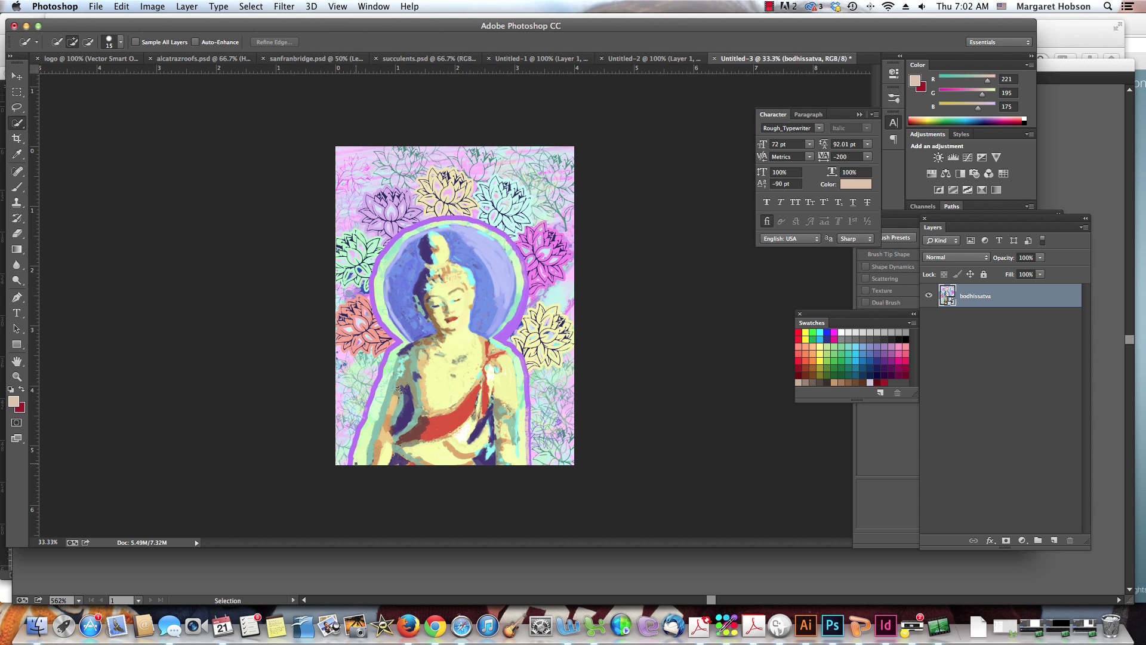
mouse_move(356, 462)
mouse_down()
mouse_move(424, 345)
mouse_move(475, 332)
mouse_move(401, 288)
mouse_move(408, 298)
mouse_move(449, 260)
mouse_up()
mouse_move(503, 440)
mouse_down()
mouse_move(508, 430)
mouse_move(520, 451)
mouse_move(427, 454)
mouse_up()
drag(495, 397, 491, 359)
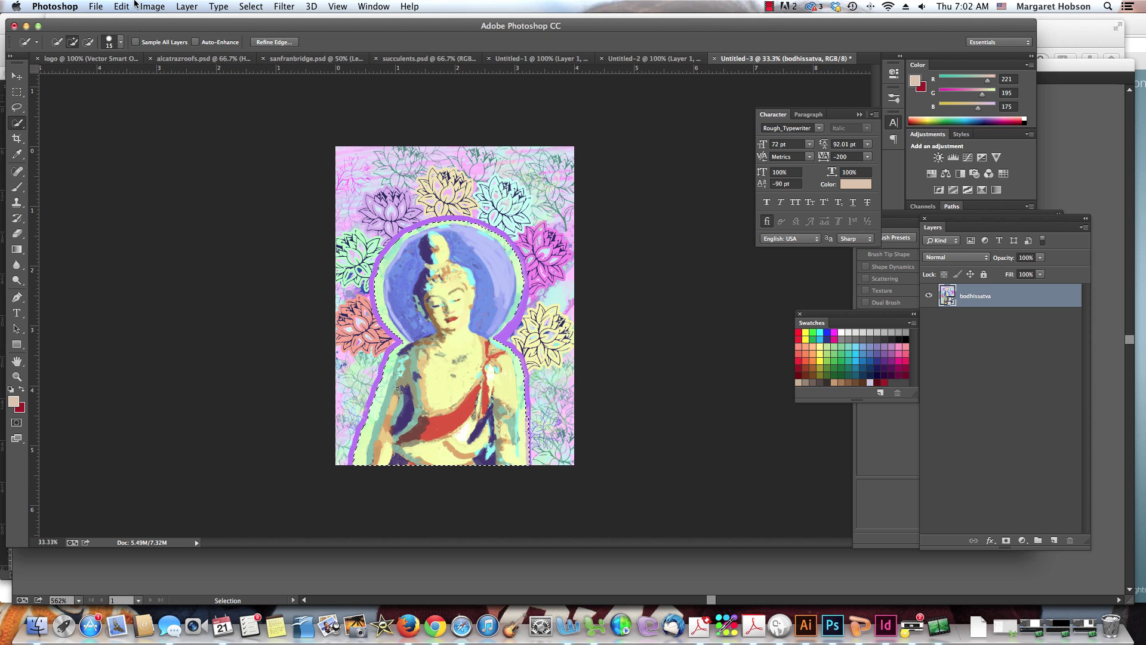
Step: Copy the selected figure with Edit > Copy
click(121, 7)
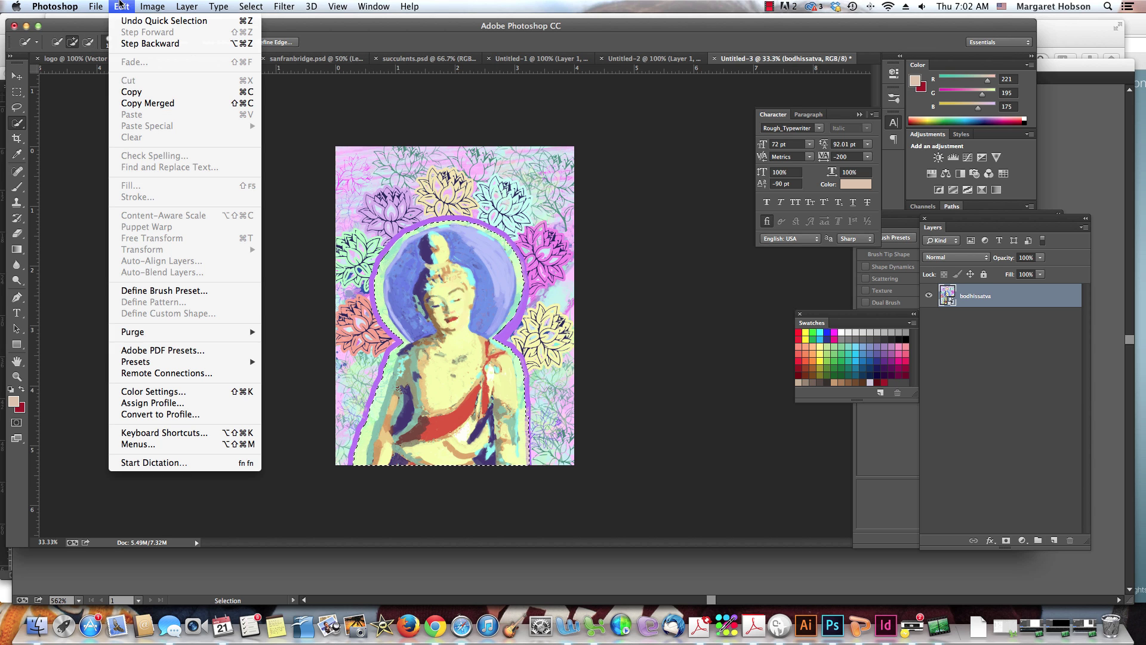
click(132, 91)
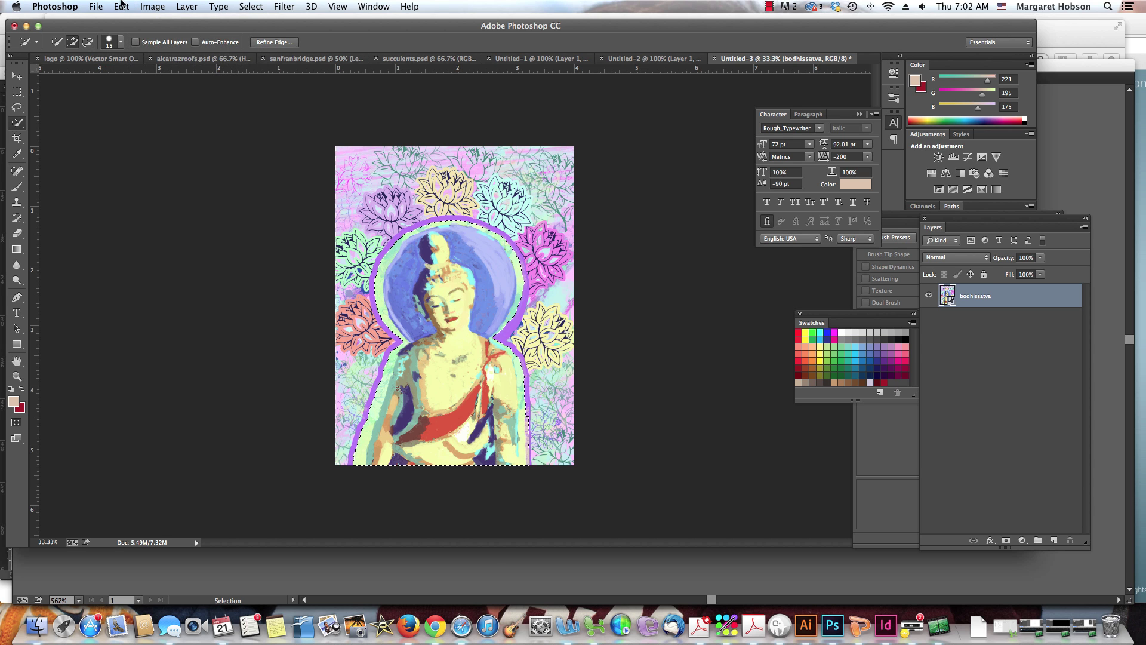
click(122, 4)
Step: Paste the figure as Layer 1 and delete the original bodhissatva layer
click(132, 114)
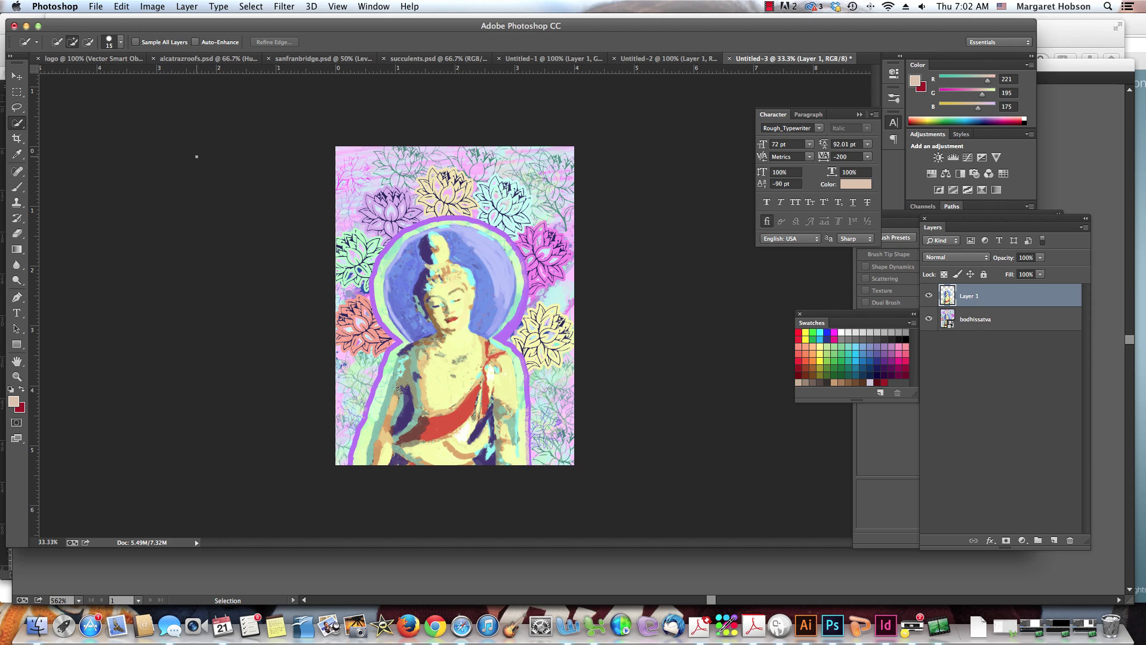
click(991, 320)
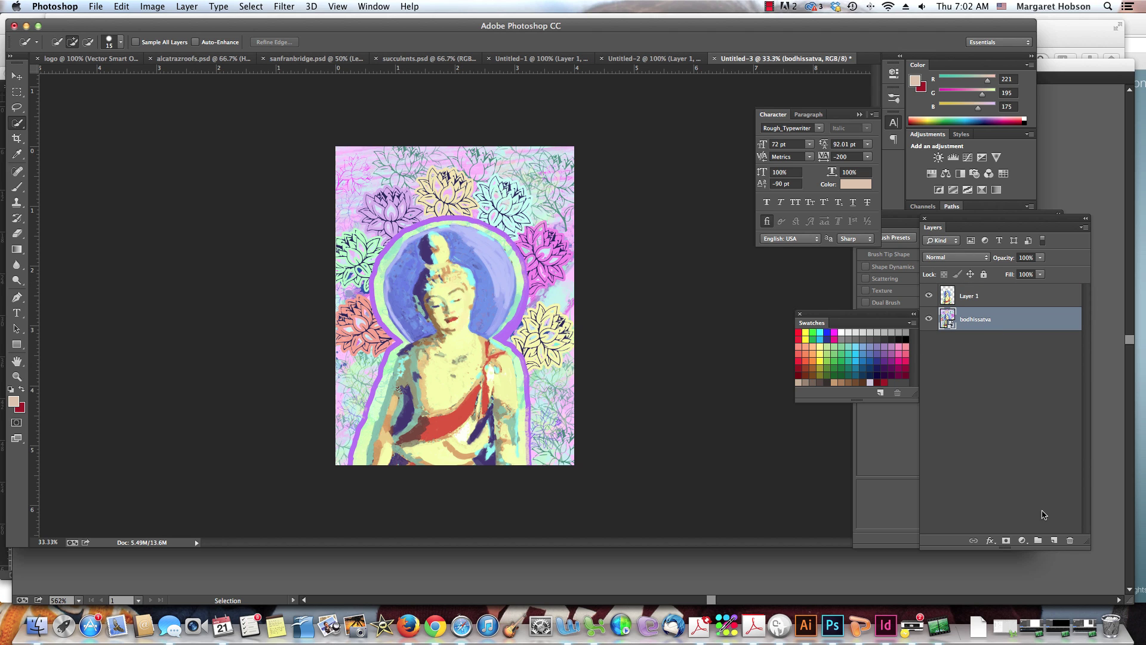
click(1070, 541)
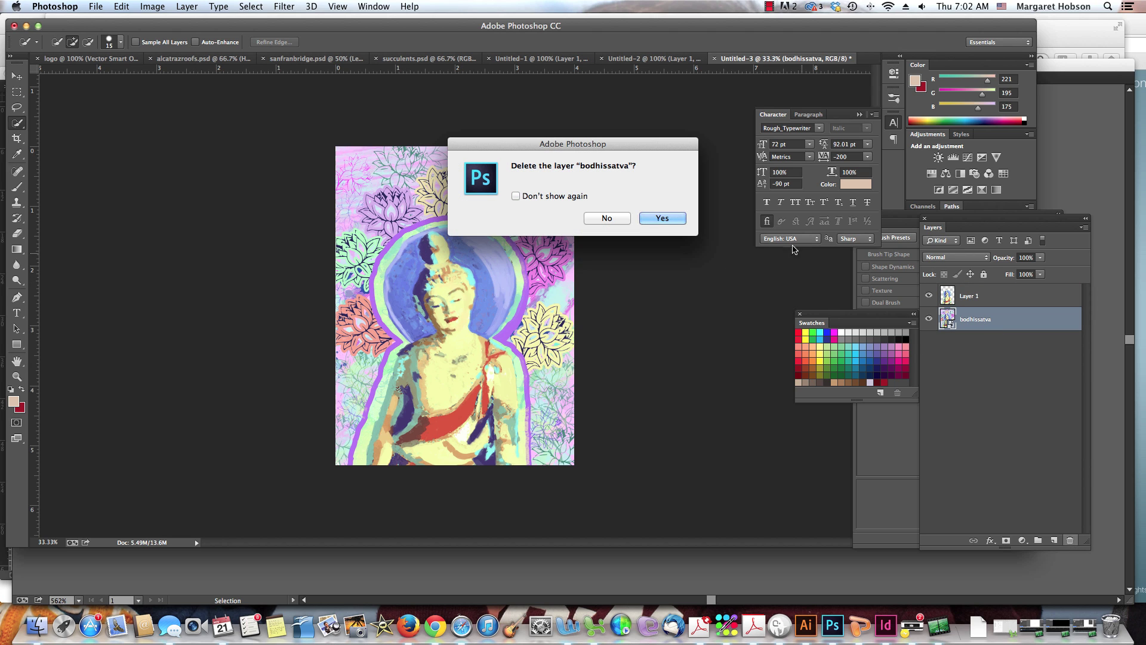
click(664, 218)
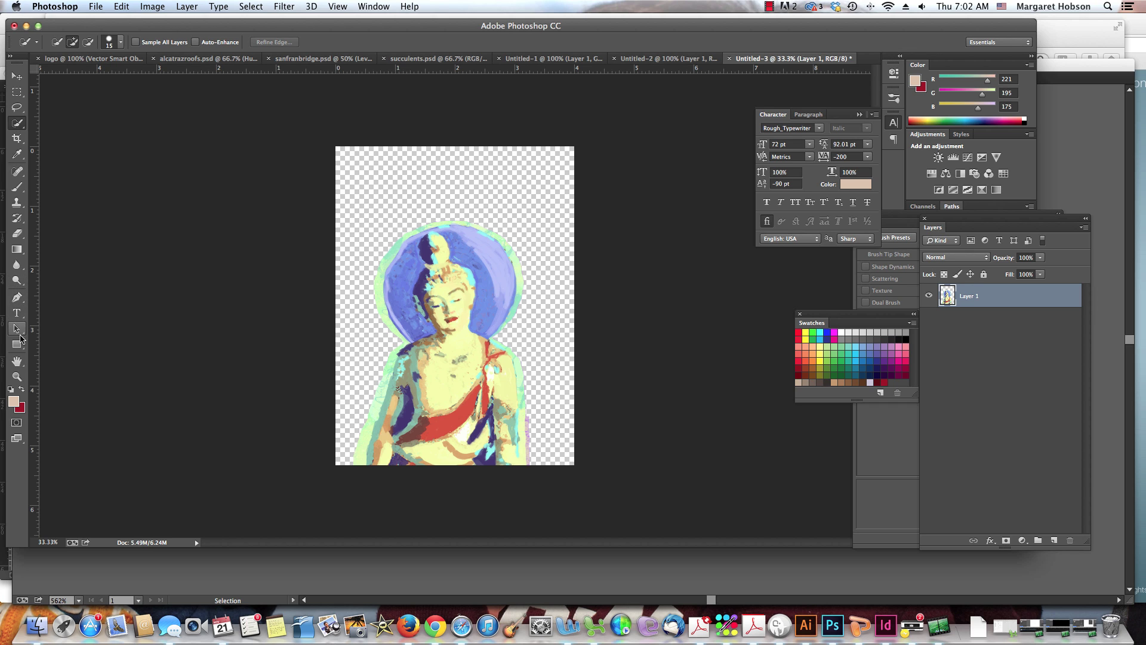
Step: Crop the empty area off the top of the canvas
key(c)
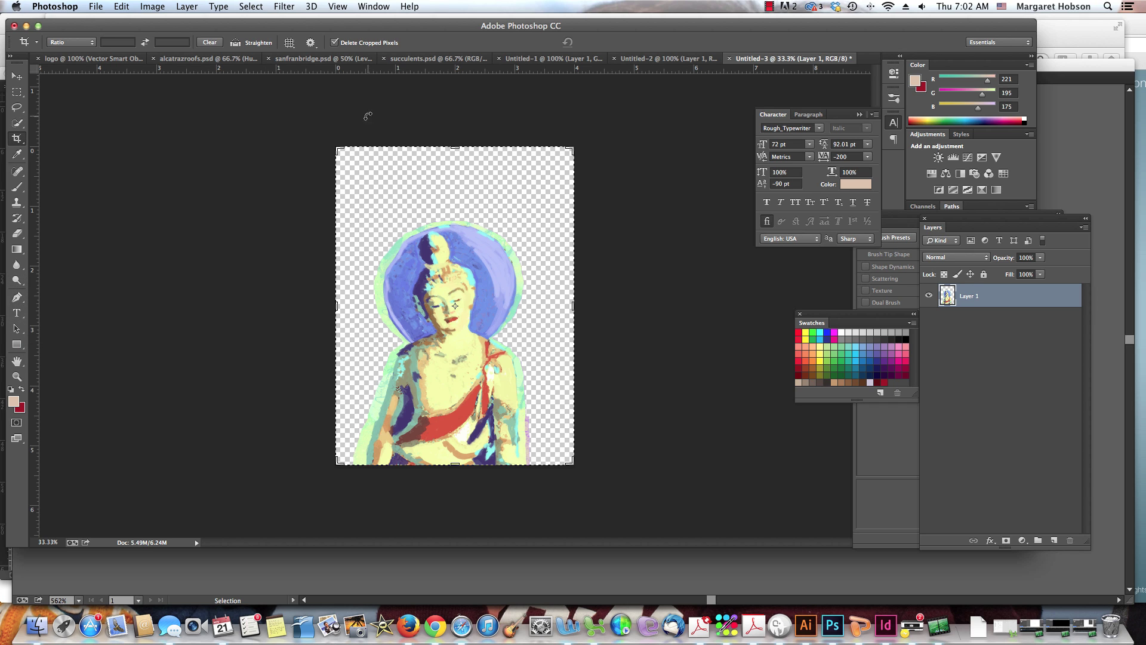
drag(454, 144, 454, 203)
key(Return)
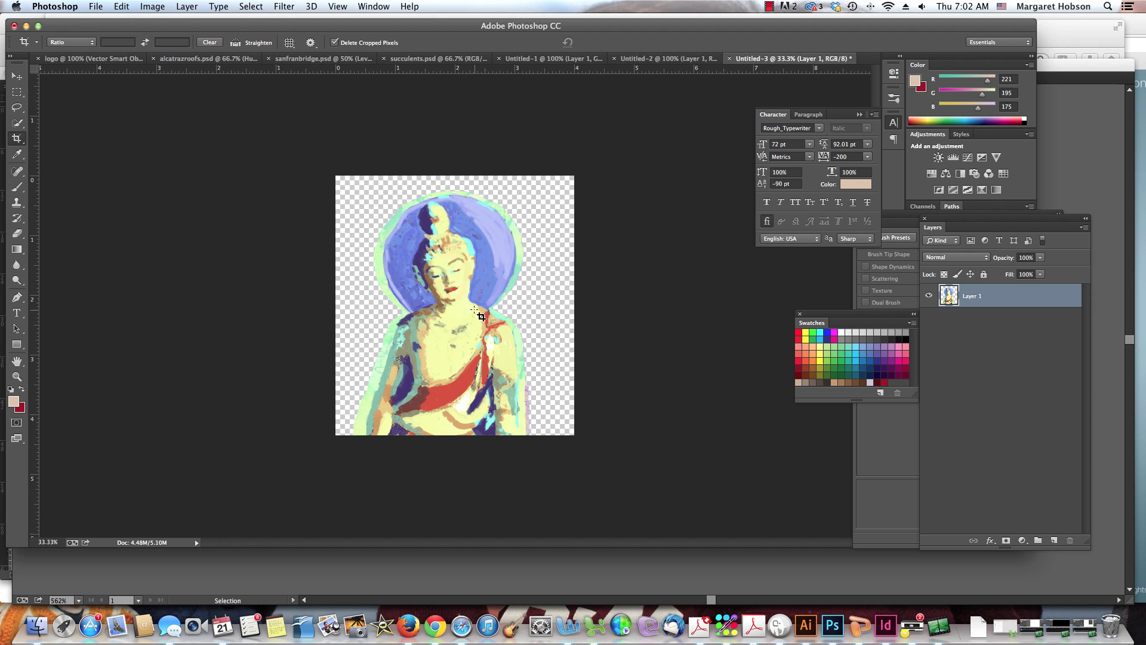
Step: Save for Web as a transparent PNG-24 named bodhisattva.png on the Desktop
click(93, 7)
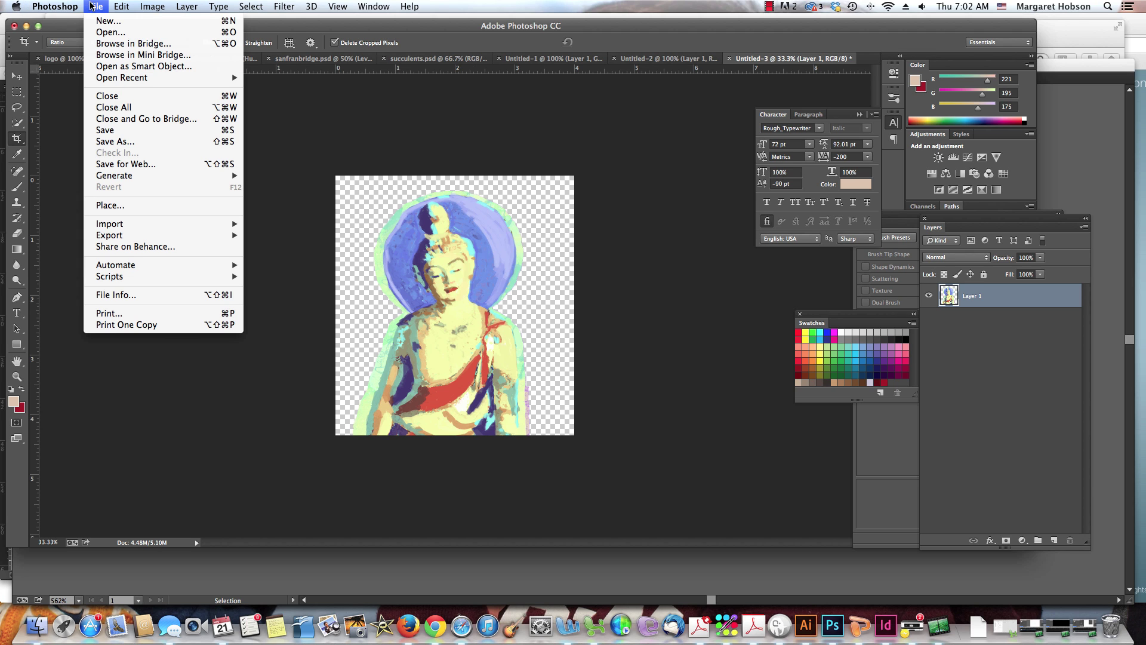
click(106, 160)
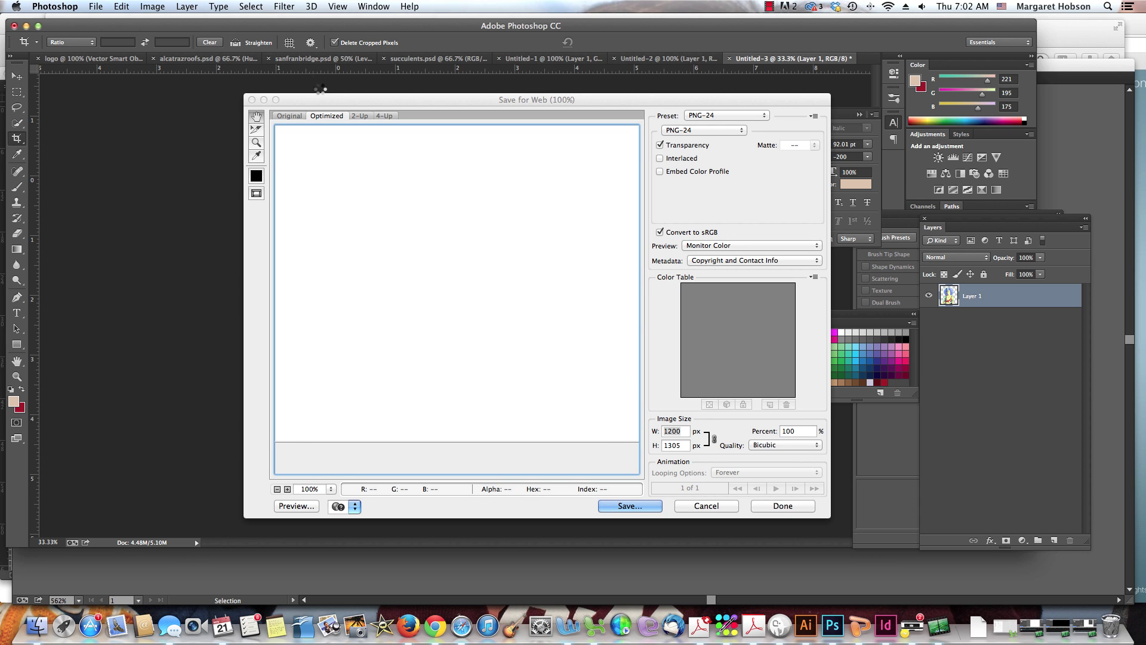
drag(324, 101, 282, 111)
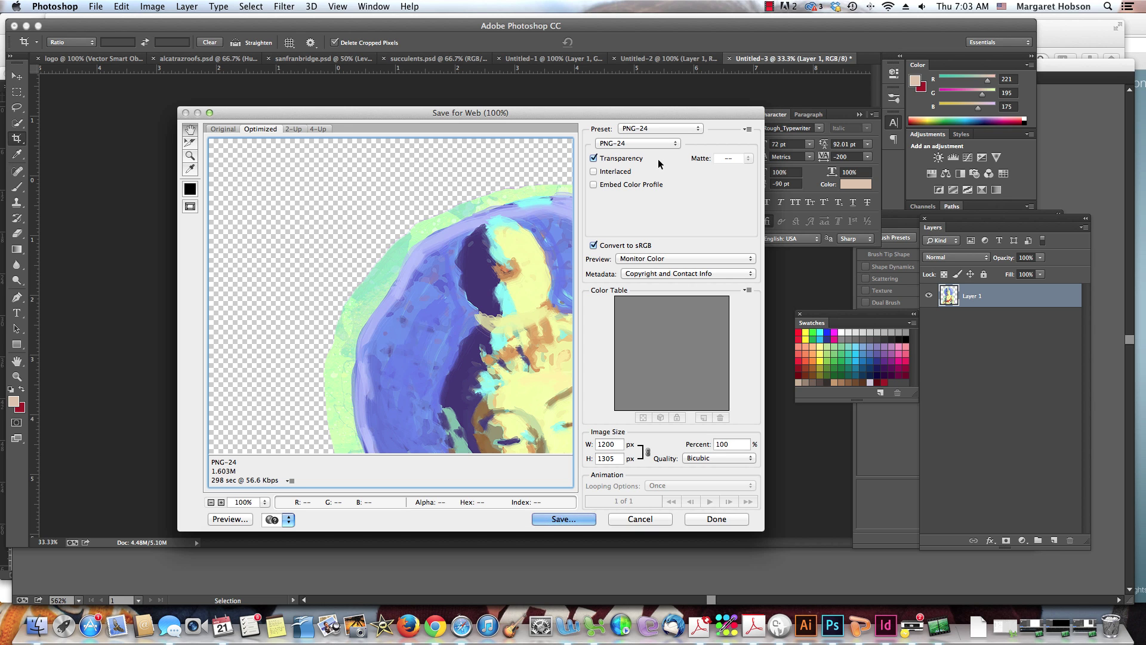
click(557, 518)
text(bodh)
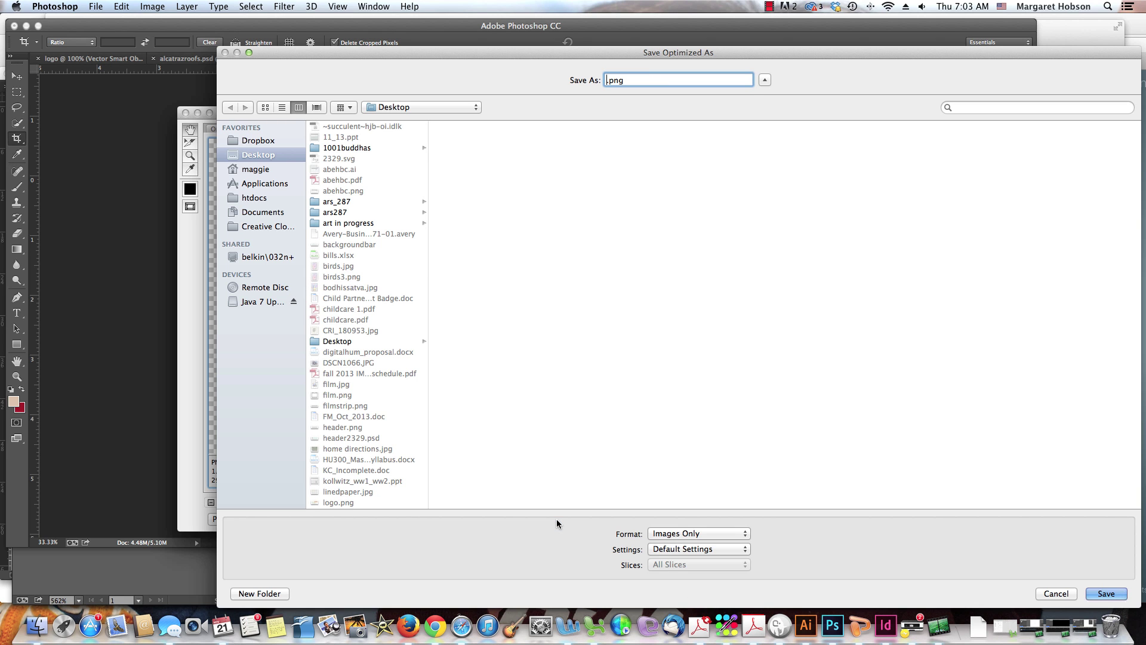
text(isattva)
click(1106, 594)
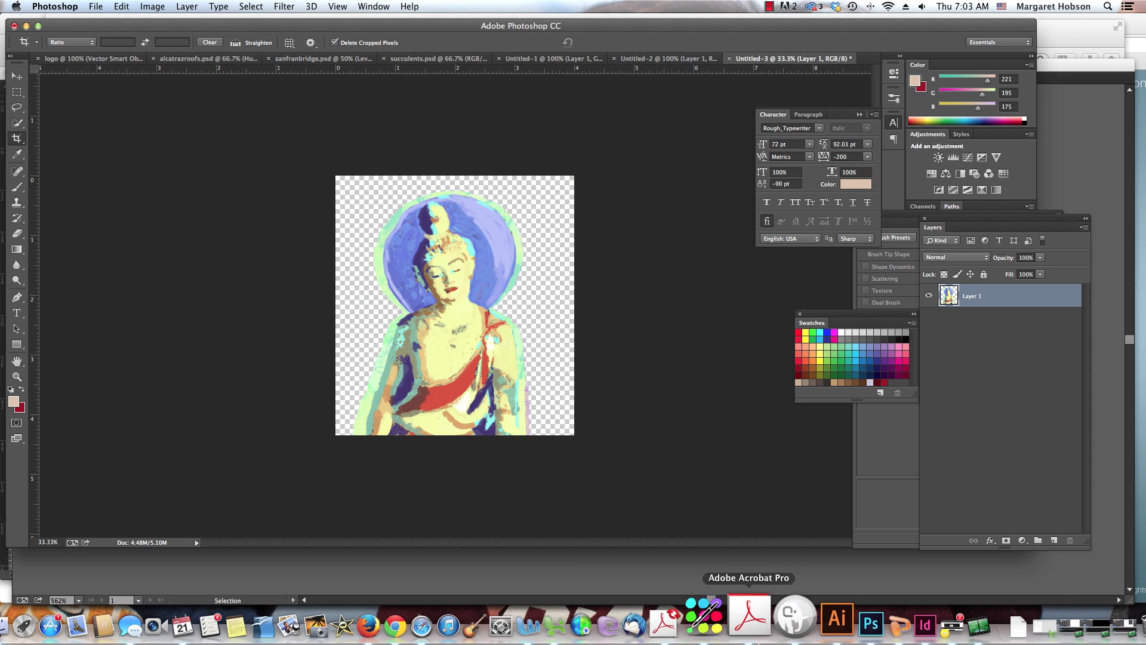
Step: Back in Illustrator, save the numerals artwork as 2329.ai in Adobe Illustrator format
click(842, 621)
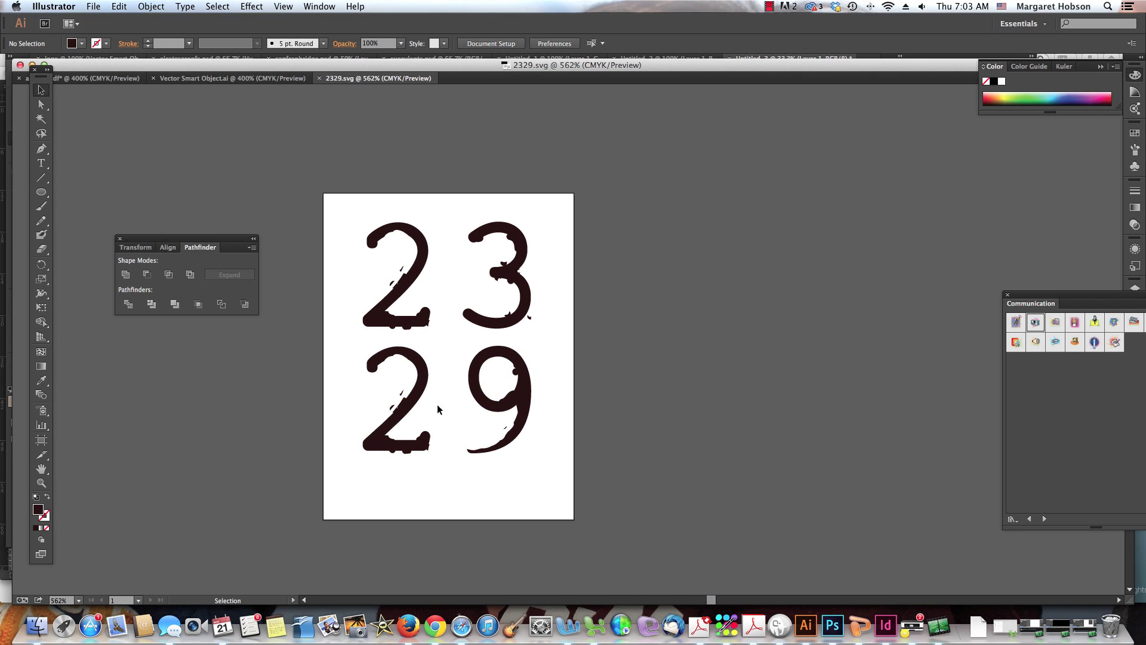
click(93, 5)
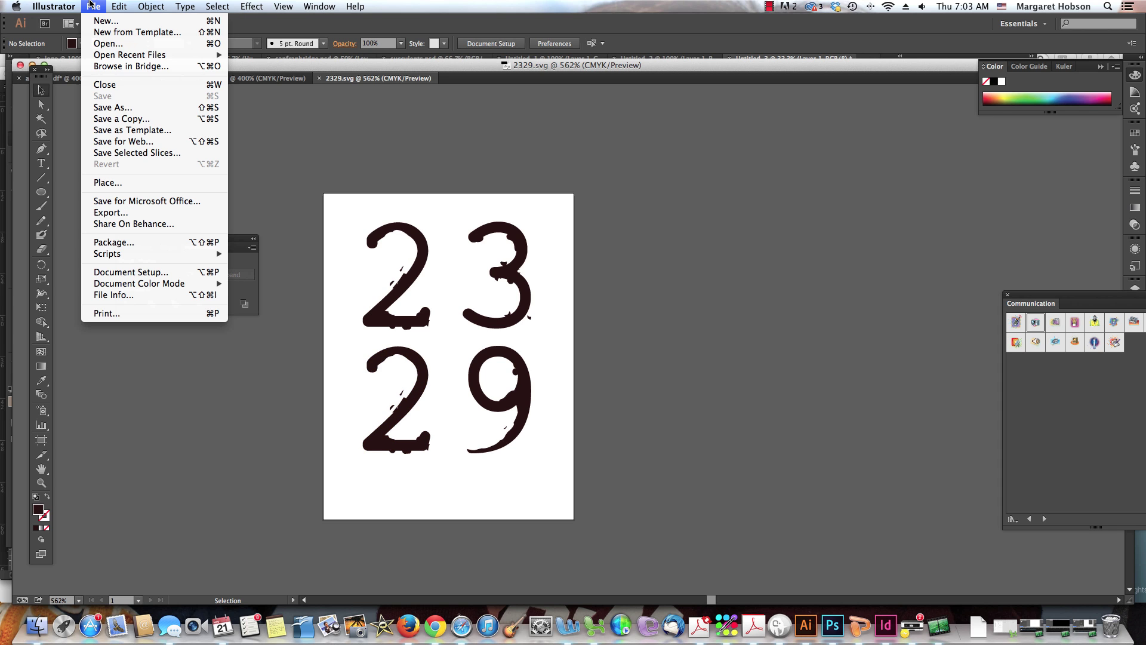
click(101, 110)
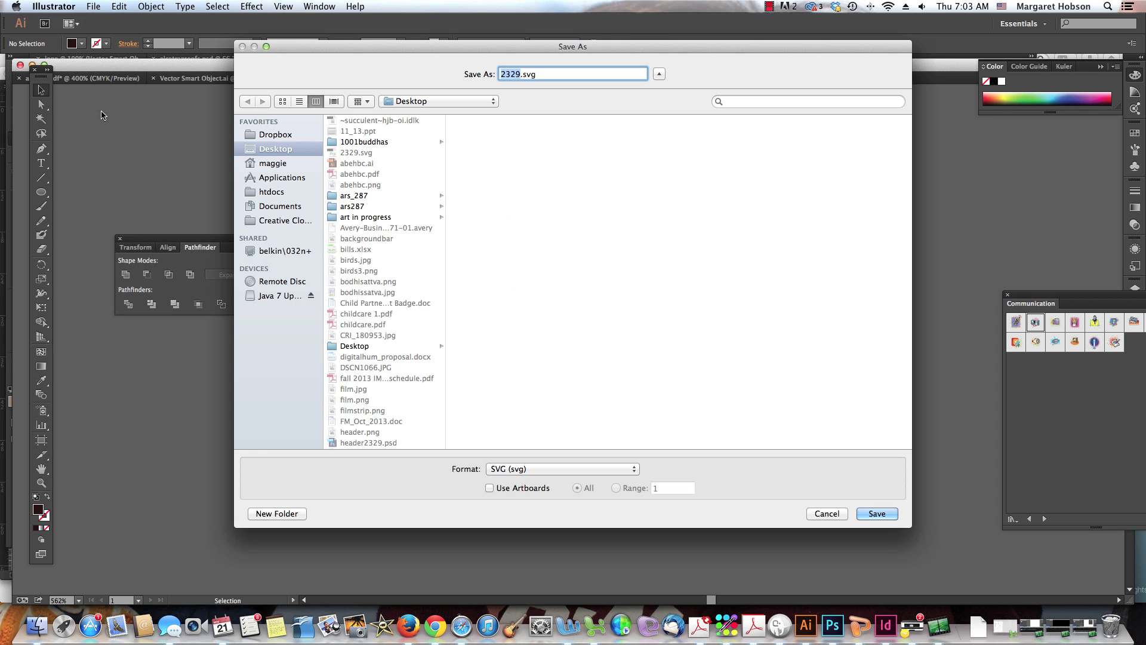
click(636, 467)
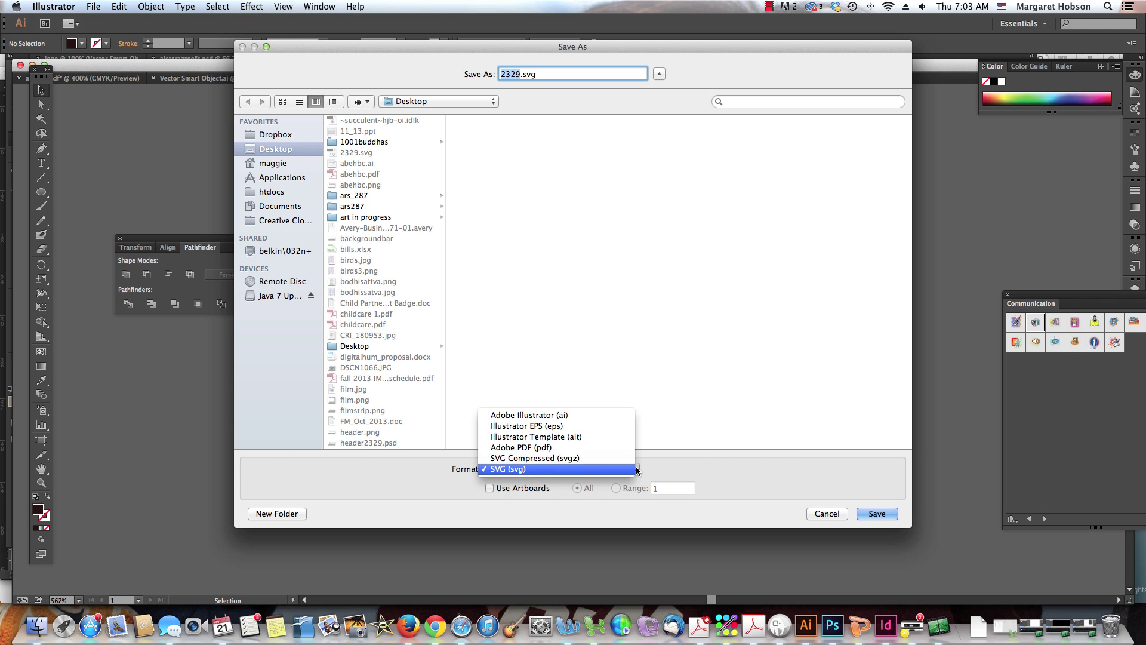
click(571, 418)
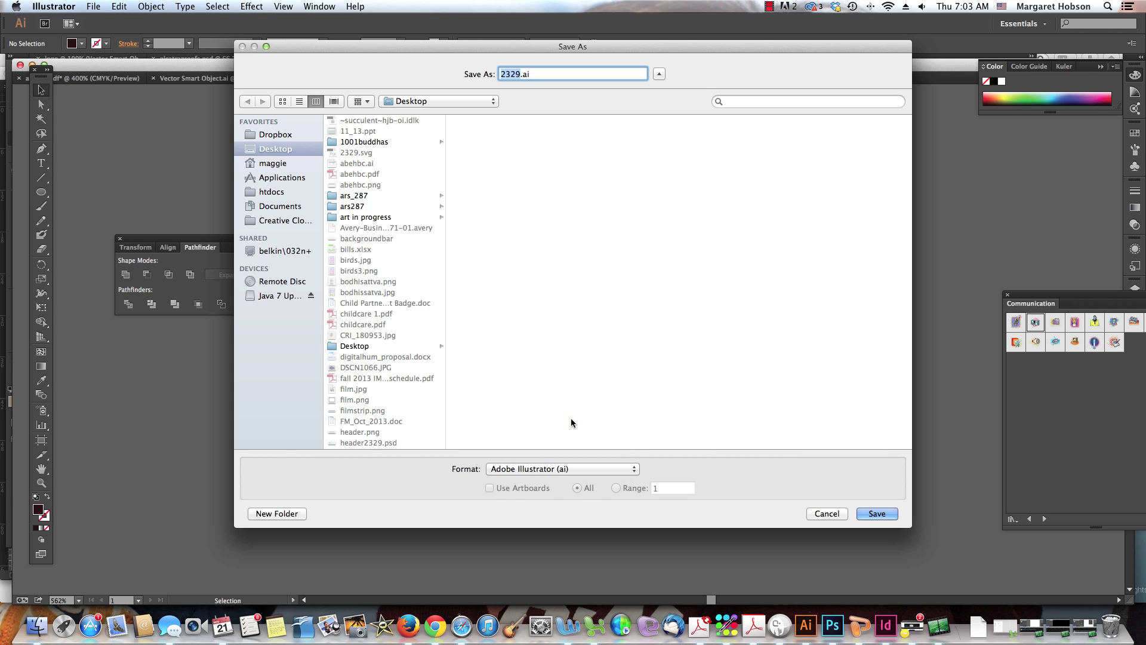
click(876, 514)
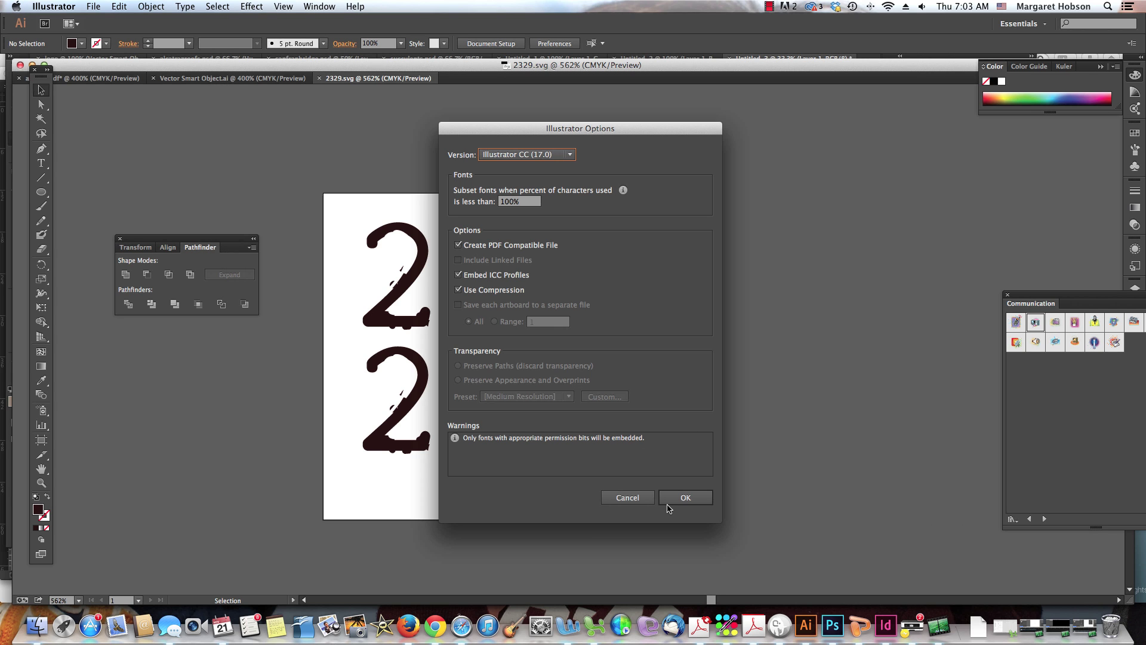
click(685, 499)
Step: Save another copy as 2329.pdf with the Illustrator Default PDF preset
click(94, 6)
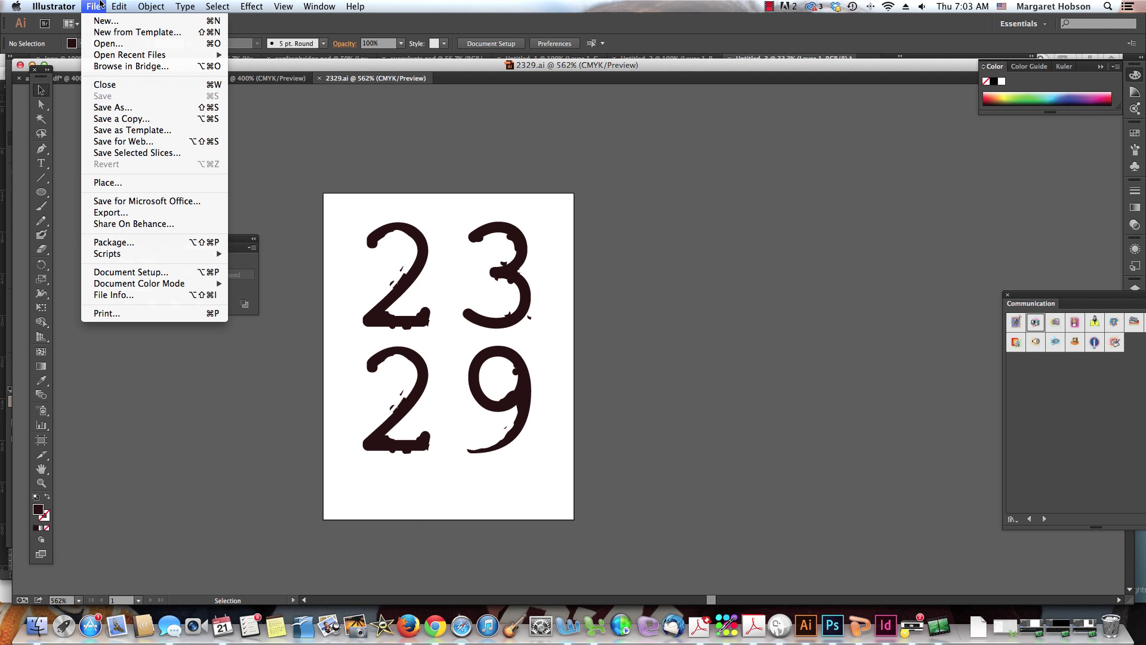
click(102, 108)
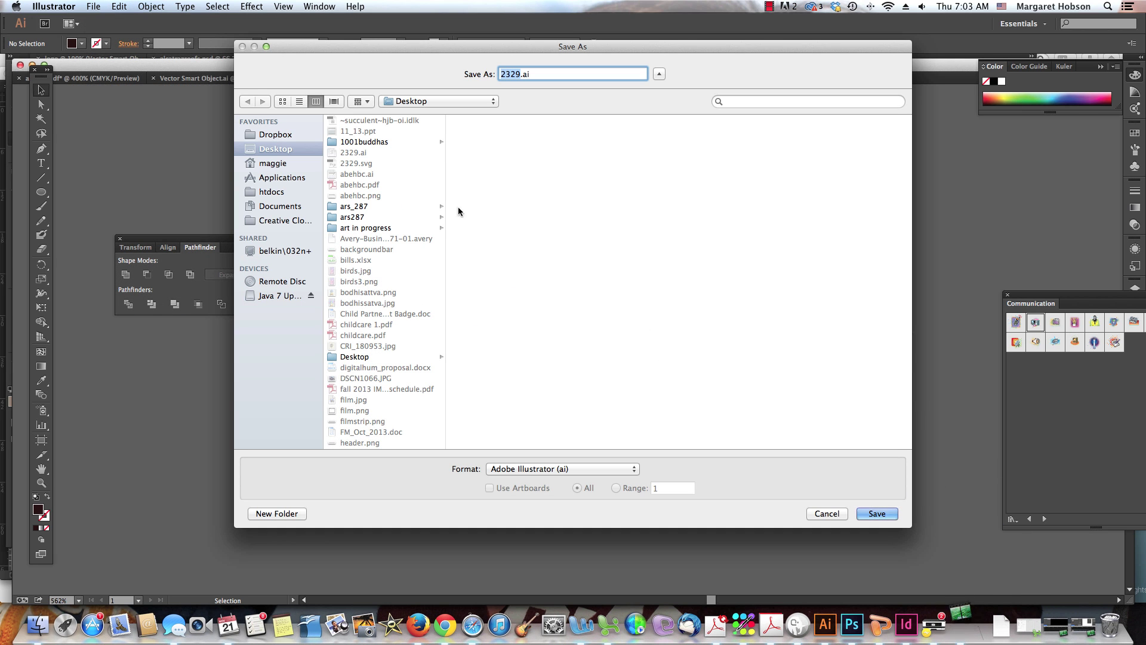
click(636, 470)
click(598, 500)
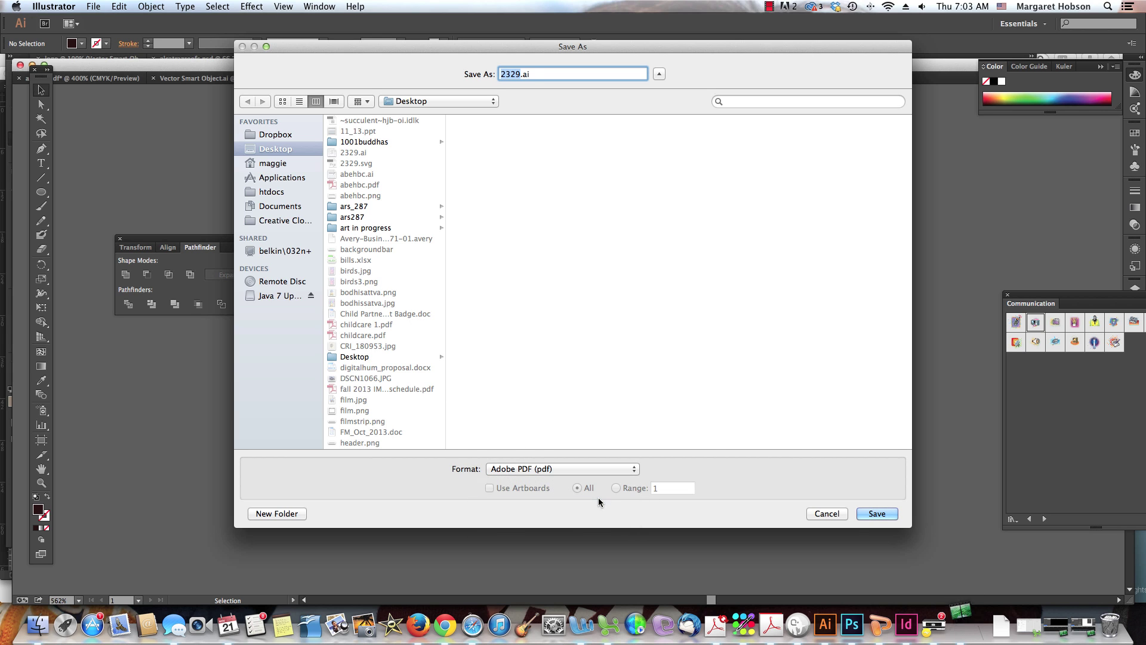
click(871, 509)
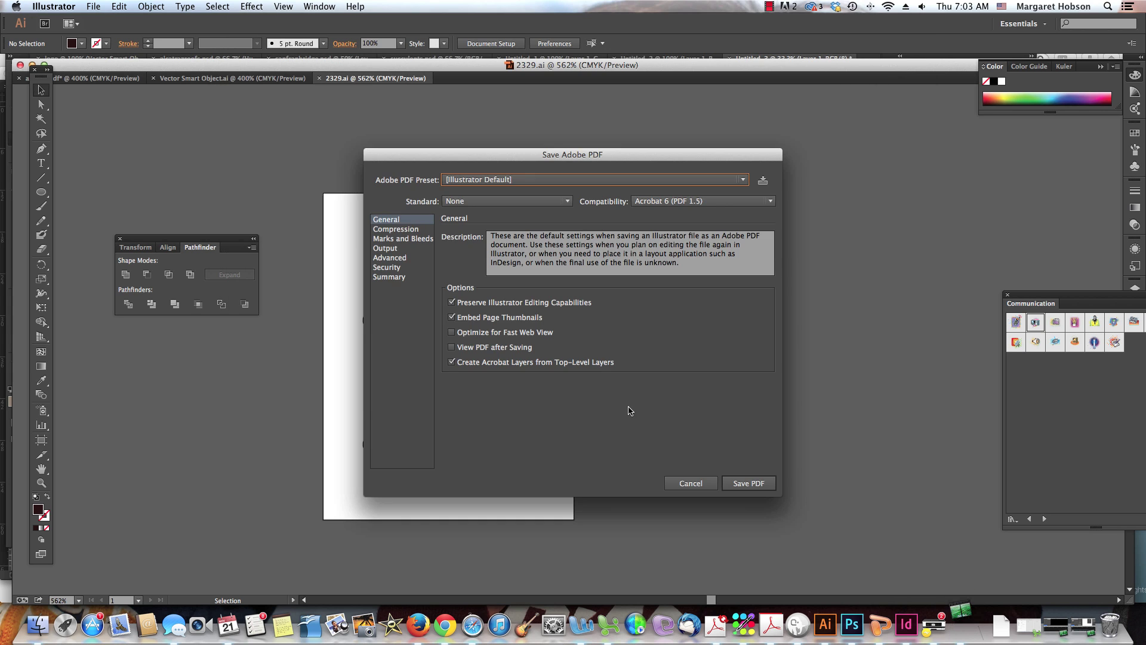
click(755, 483)
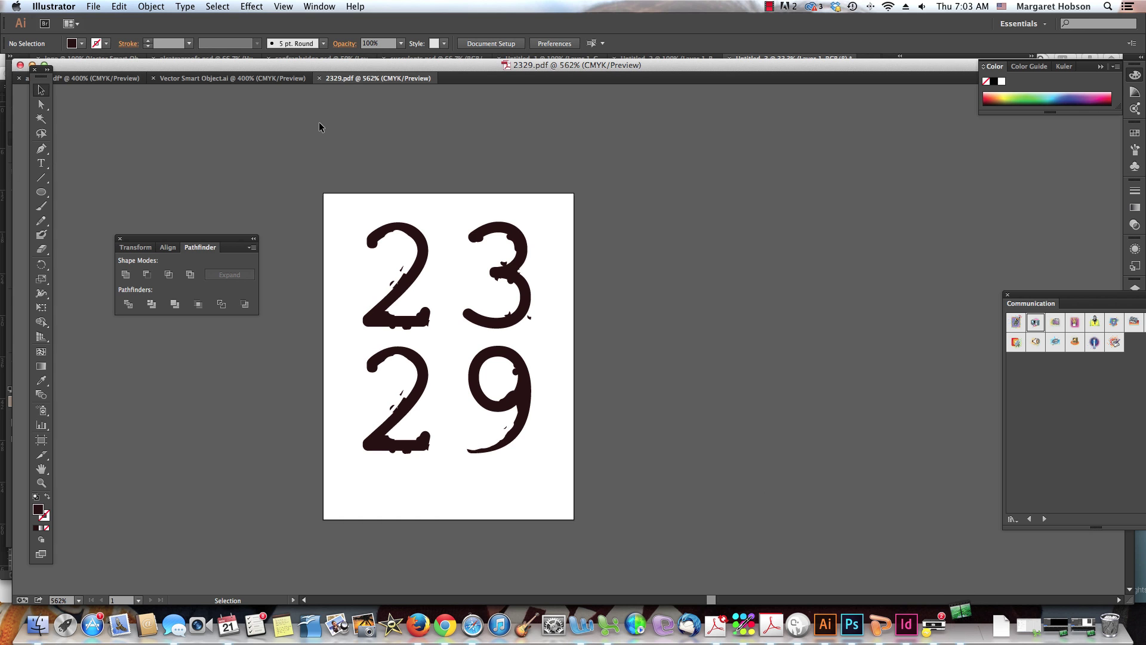
Step: In InDesign, delete the teal square and widen the cyan frame to 48p0
click(908, 625)
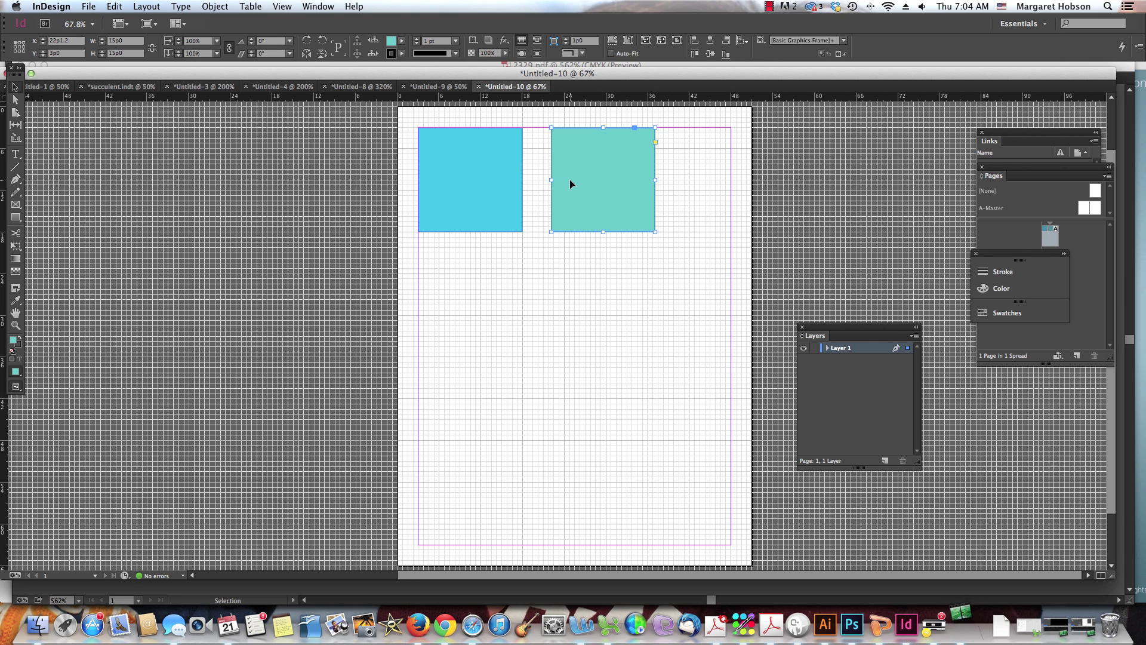
key(Delete)
click(478, 170)
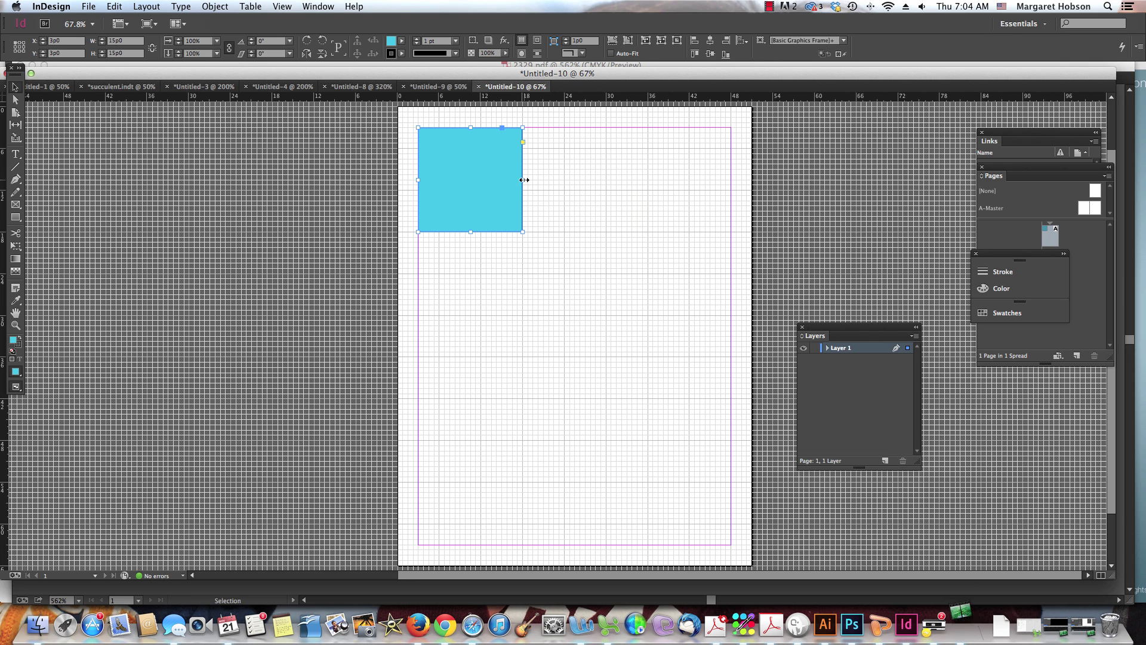
drag(524, 180, 751, 178)
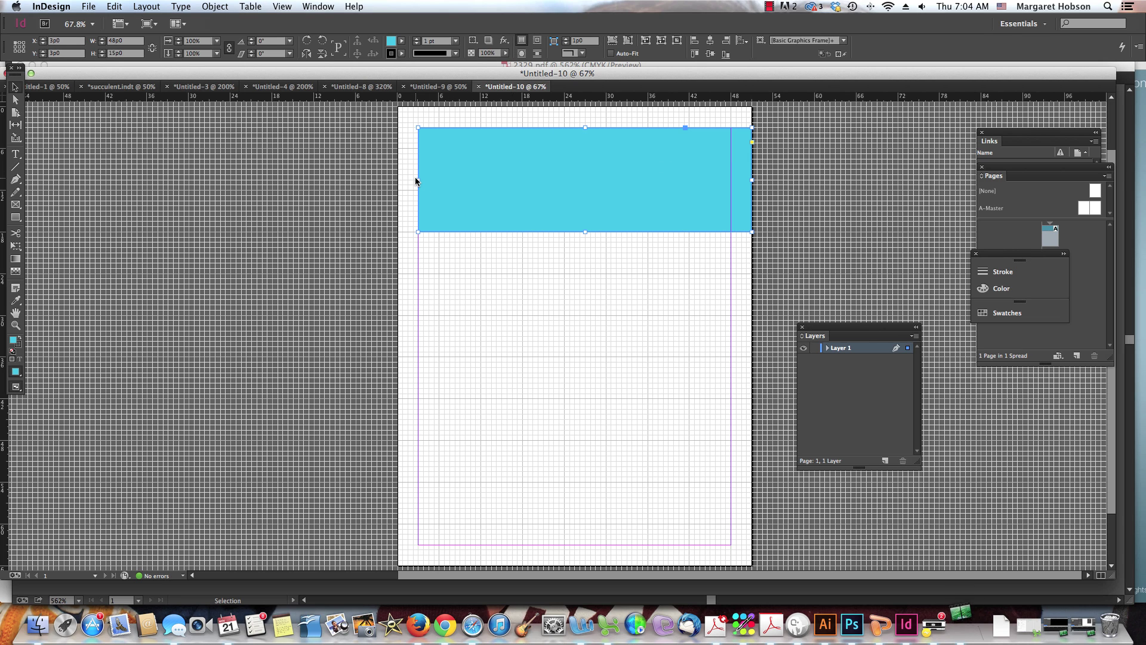
Step: Extend the cyan band out to the page's left and top edges
drag(417, 180, 398, 181)
drag(574, 128, 577, 106)
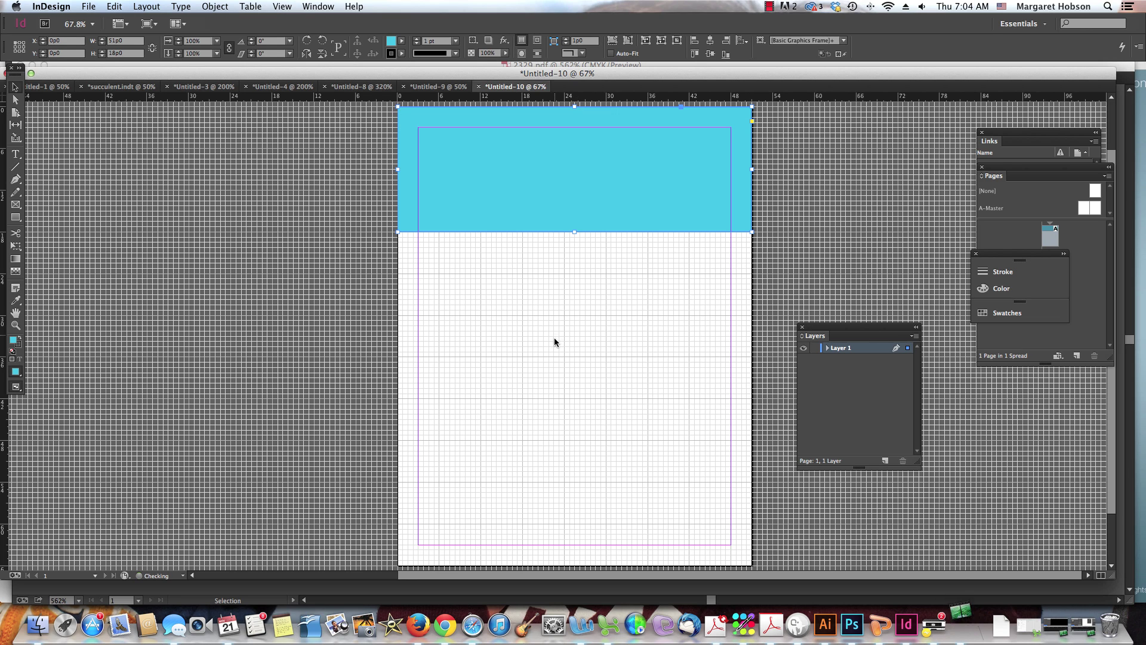
click(550, 352)
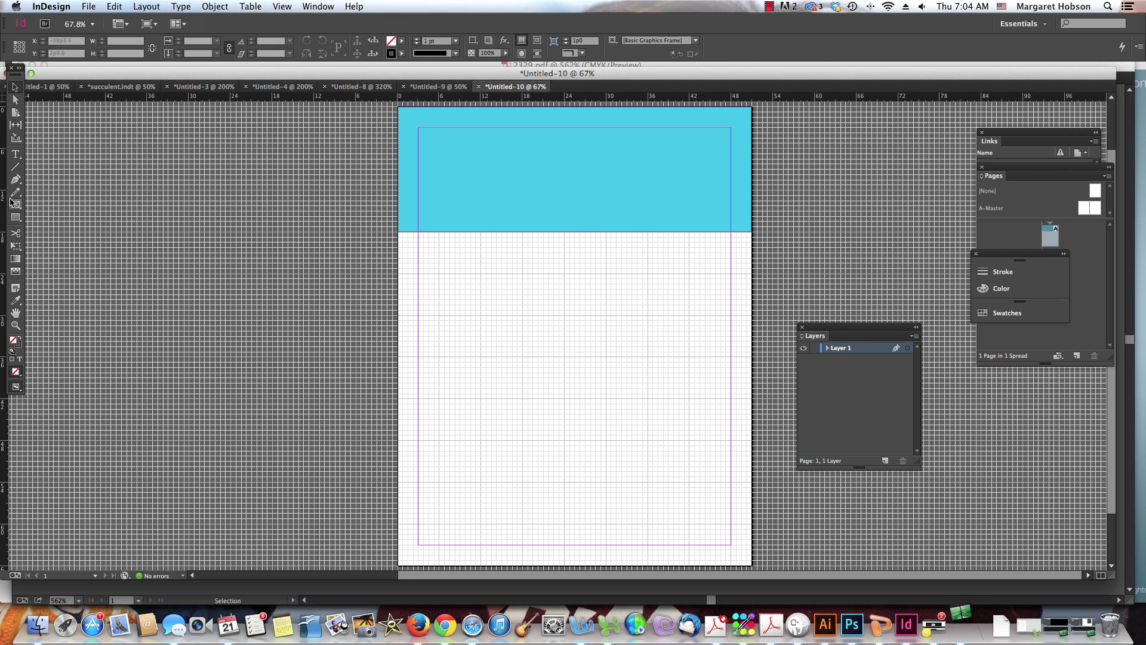
Step: Draw a tall text frame under the band at left reading 'Text Box Area 1. Text Box Area 1.'
click(17, 218)
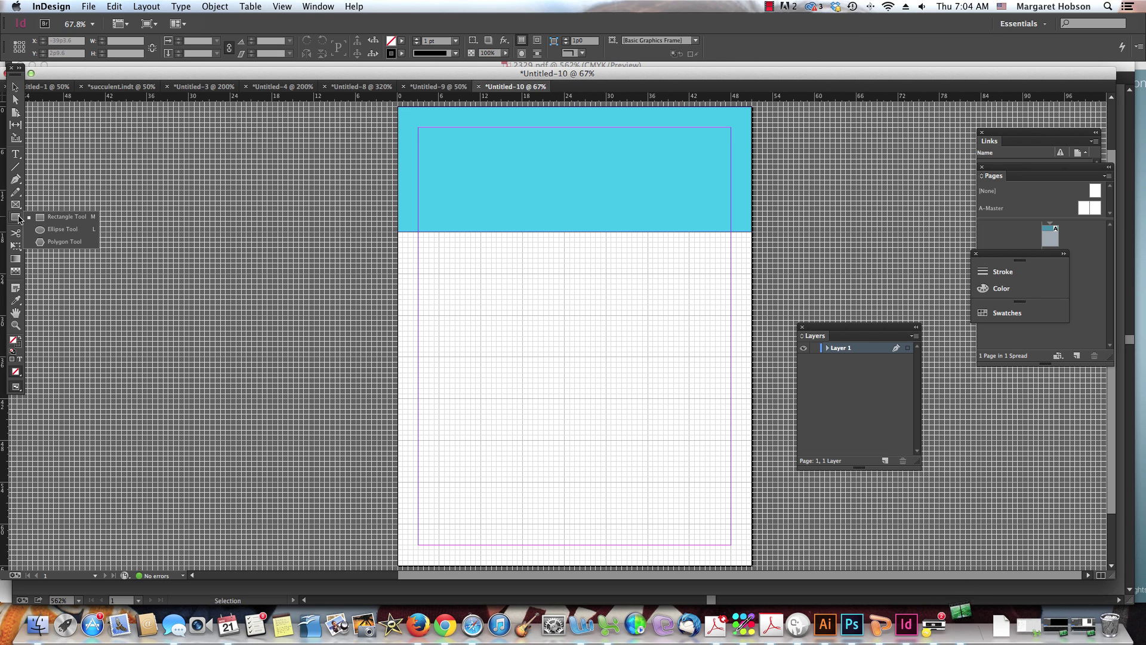
click(17, 155)
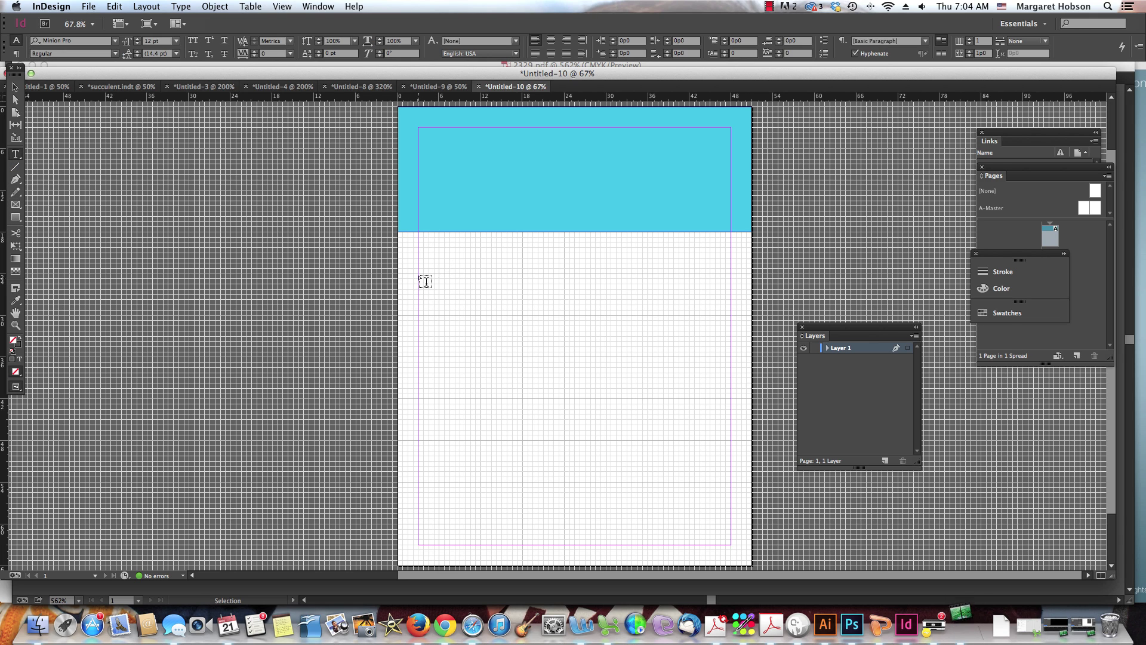
drag(419, 253, 564, 542)
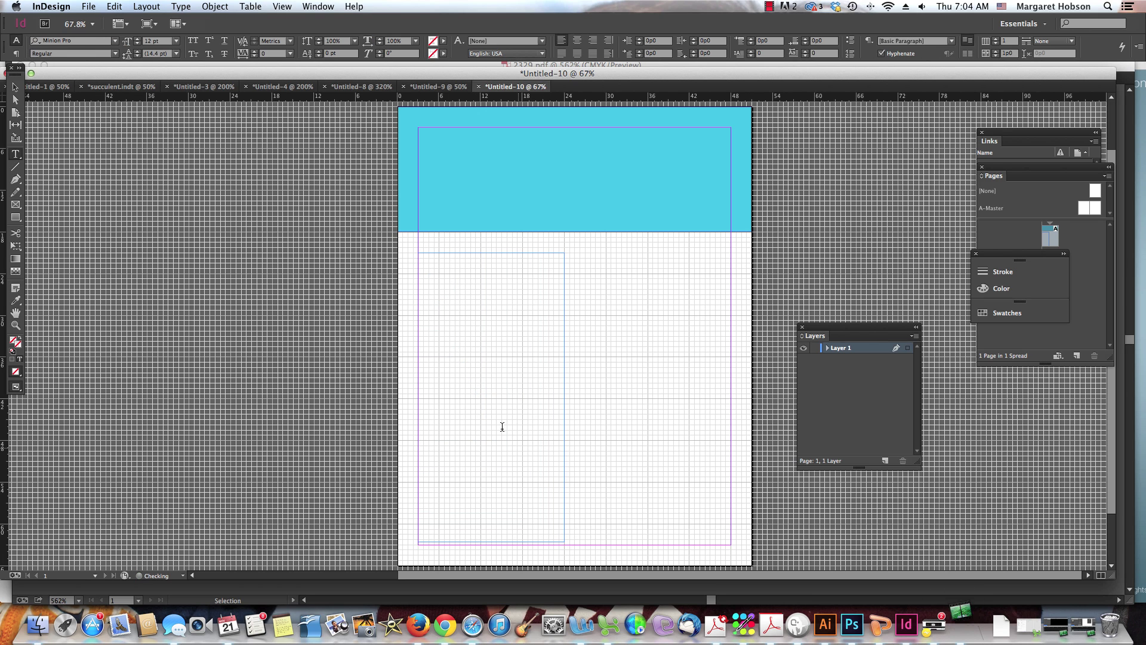
text(Text Box Area 1.  Text Box Area 1.)
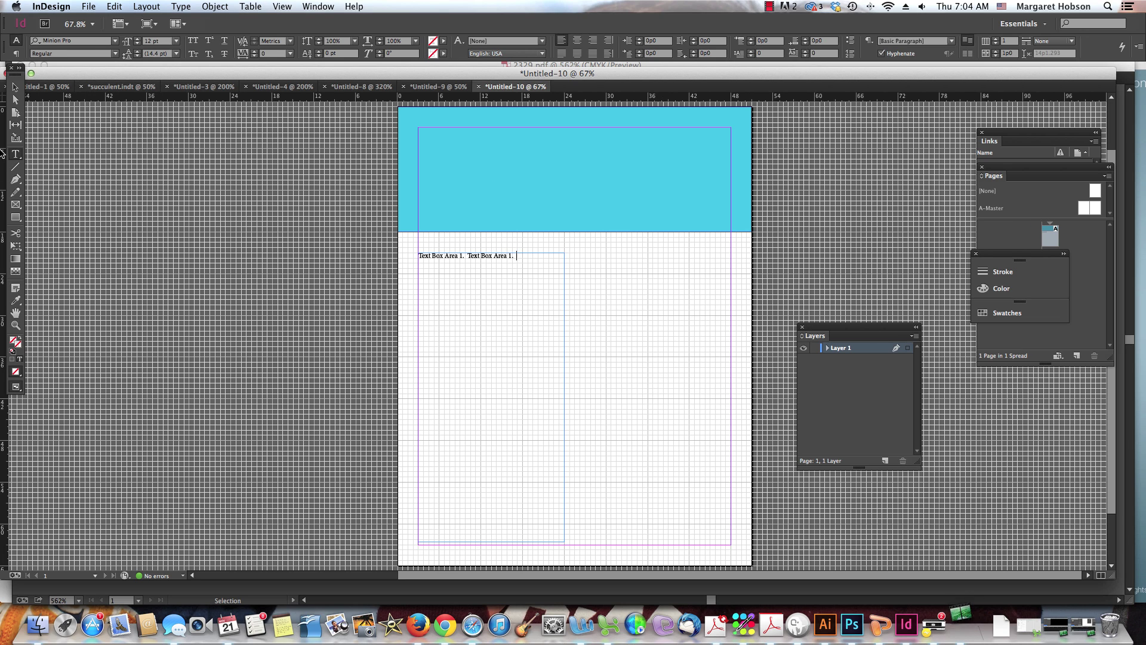
click(13, 206)
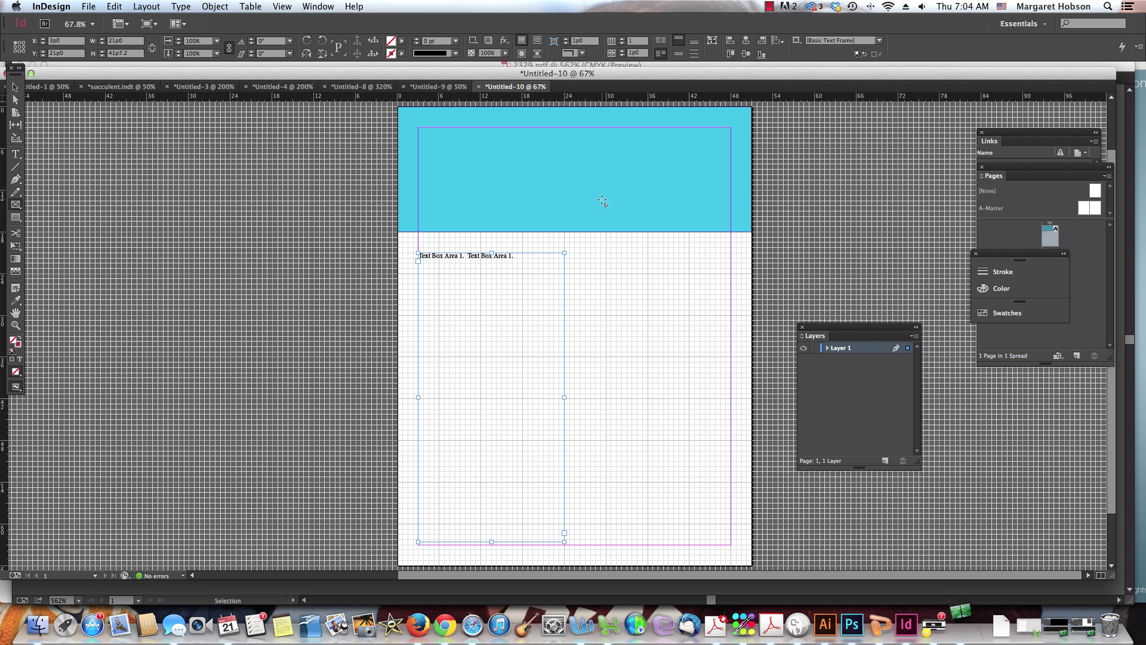
Step: Draw a rectangle frame at right over the band and place bodhisattva.png into it
drag(583, 198, 741, 406)
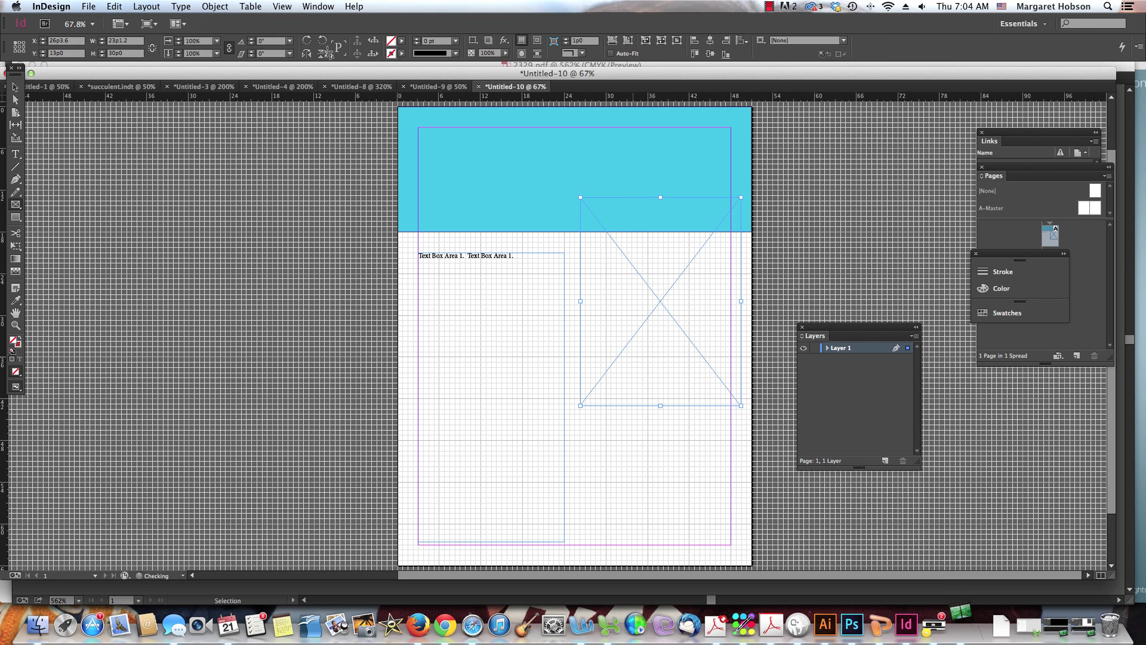
click(90, 6)
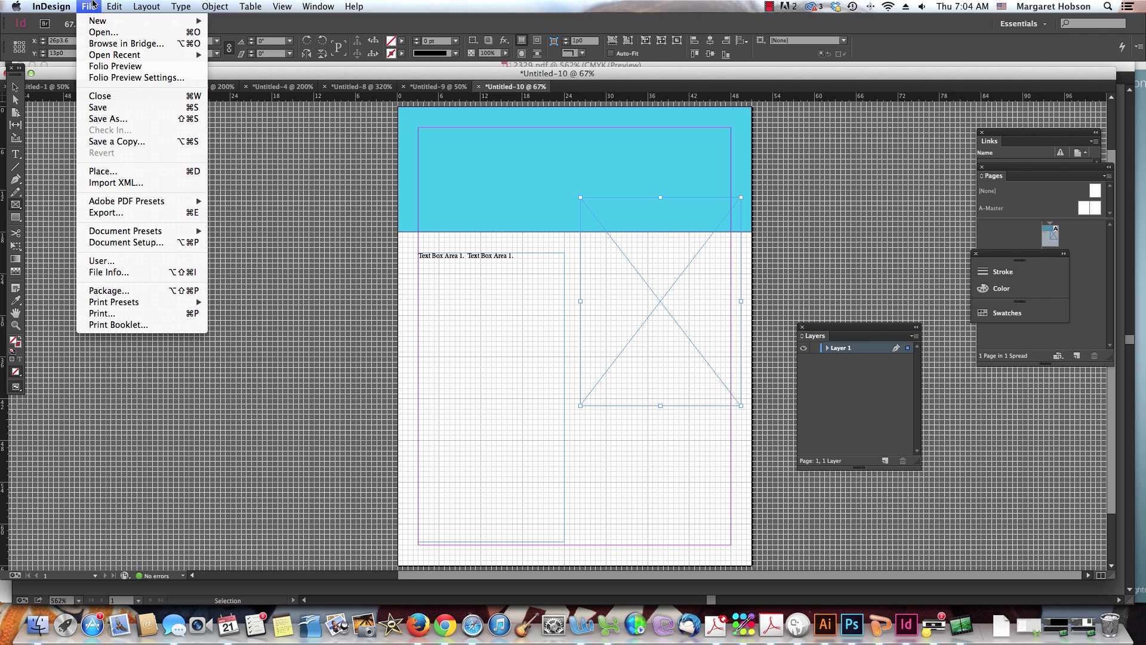
click(96, 171)
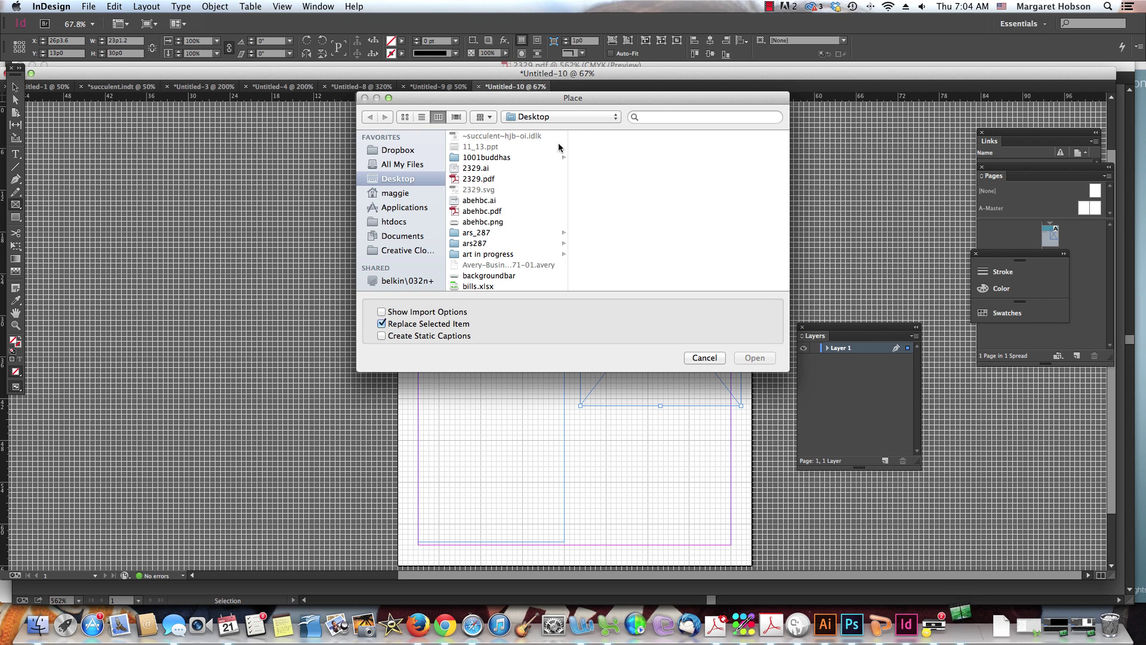
drag(567, 179, 587, 155)
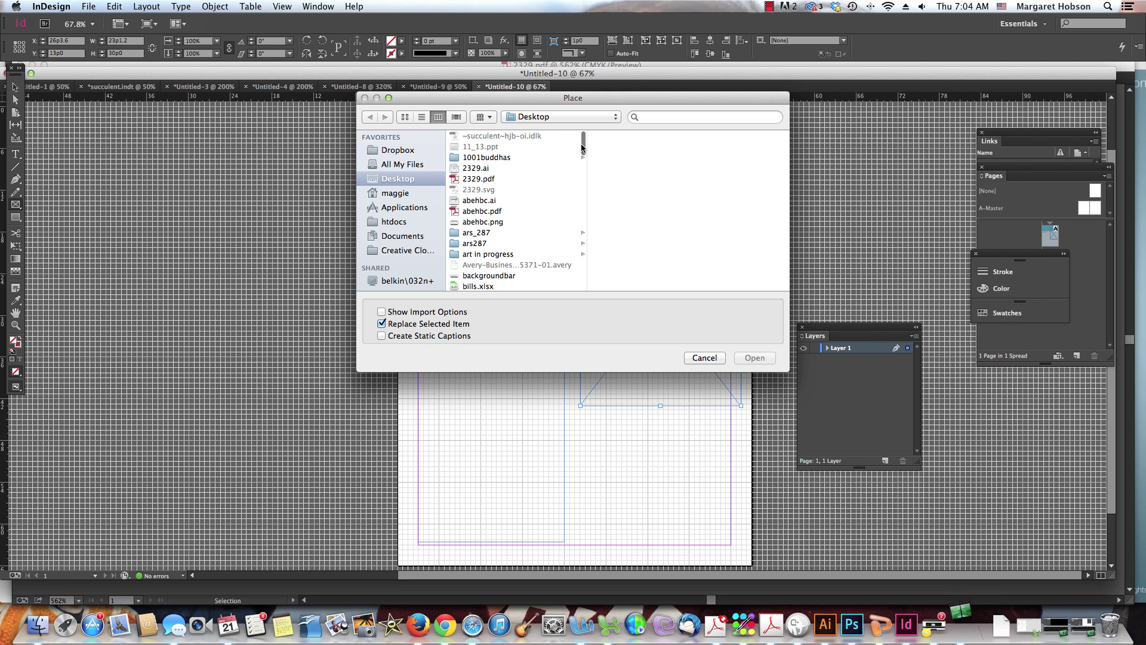
drag(582, 147, 586, 164)
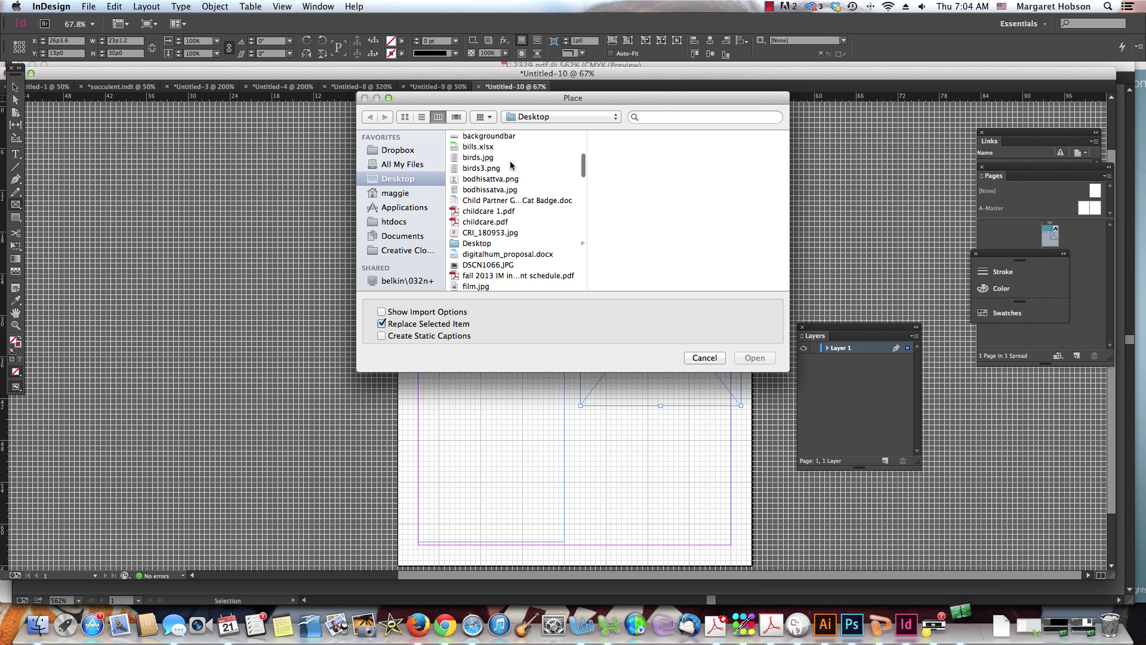
click(503, 179)
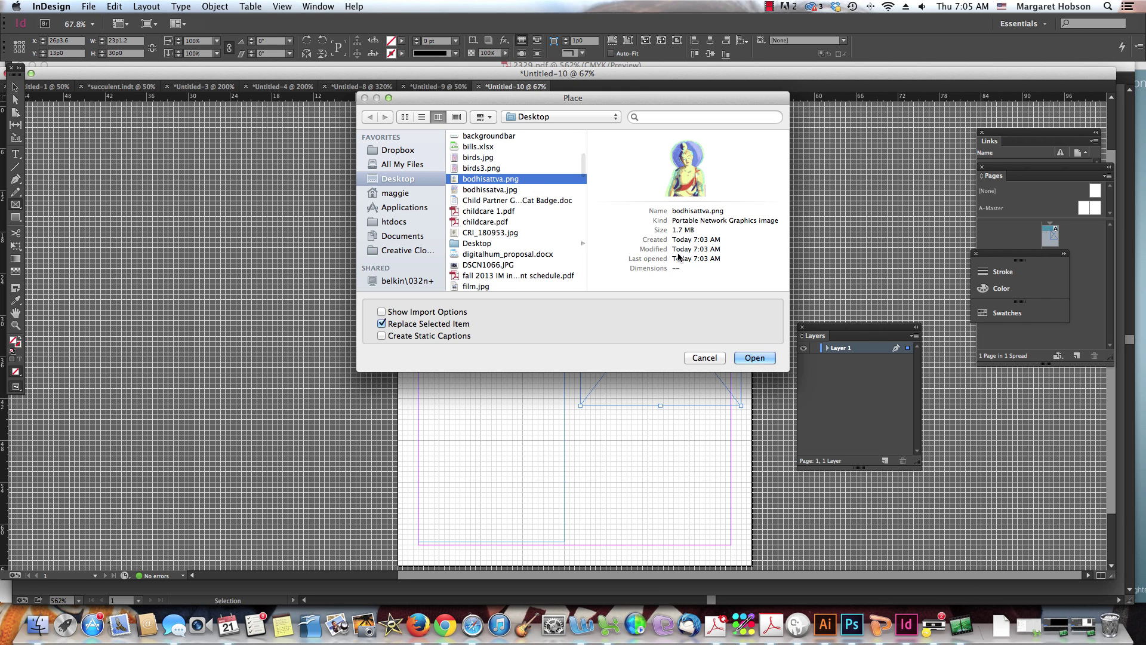
click(751, 356)
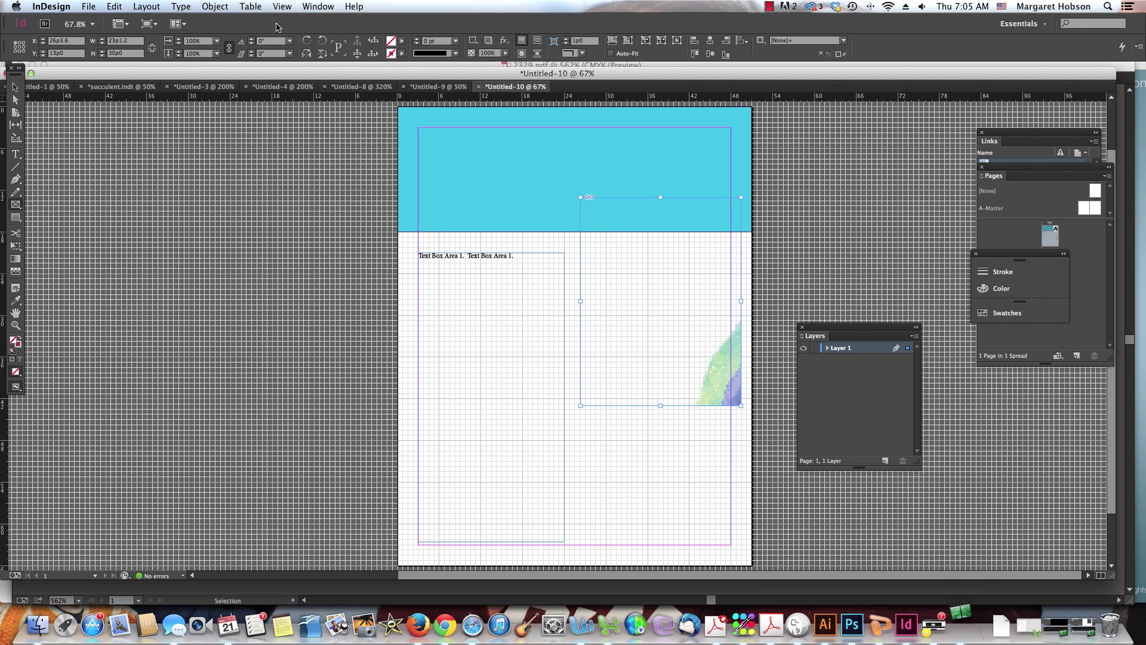
Step: Fit the Bodhisattva image proportionally within its frame
right_click(680, 301)
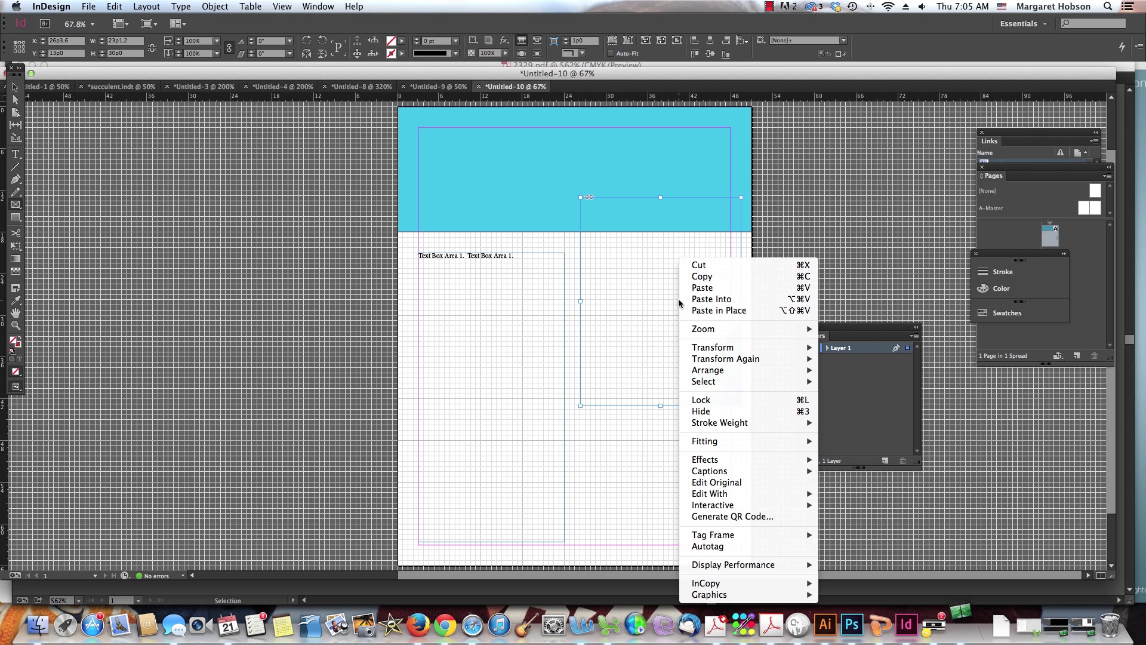
mouse_move(697, 445)
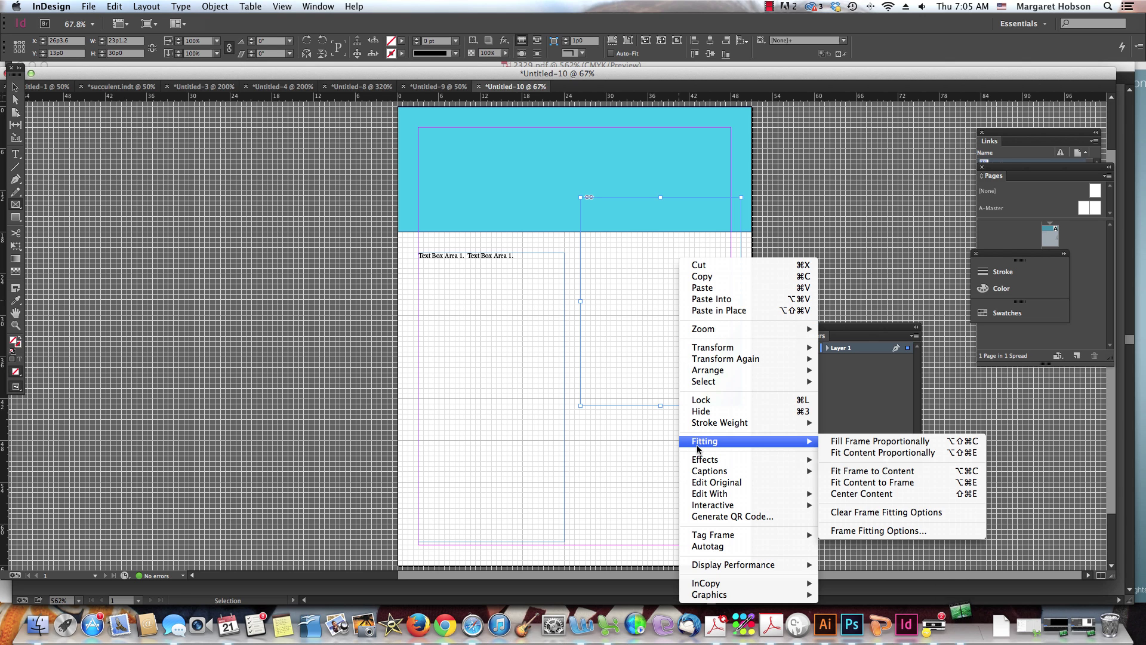
click(849, 455)
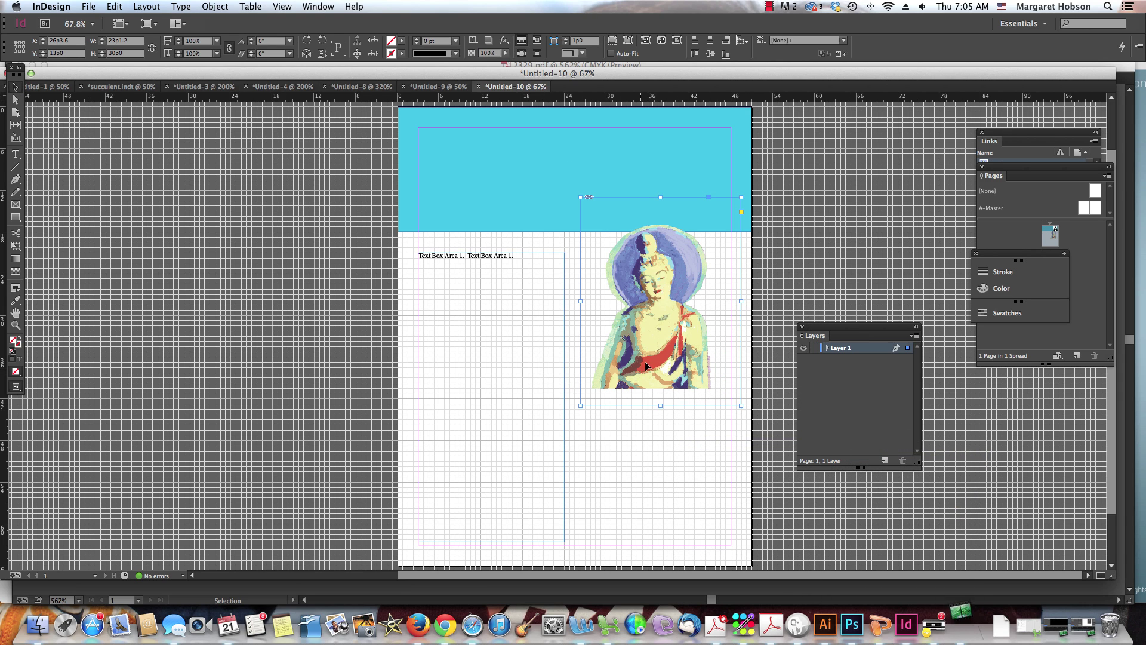
Step: Raise the image frame into the cyan band and shorten it to height 27p8.4
drag(655, 354, 656, 296)
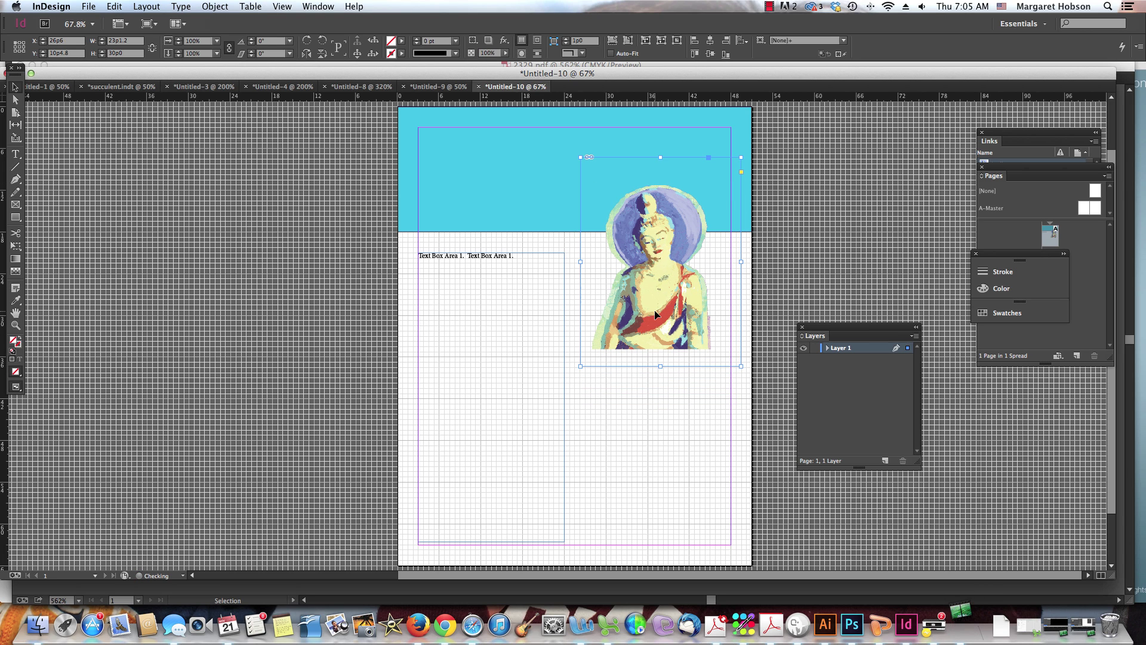
click(653, 474)
click(645, 364)
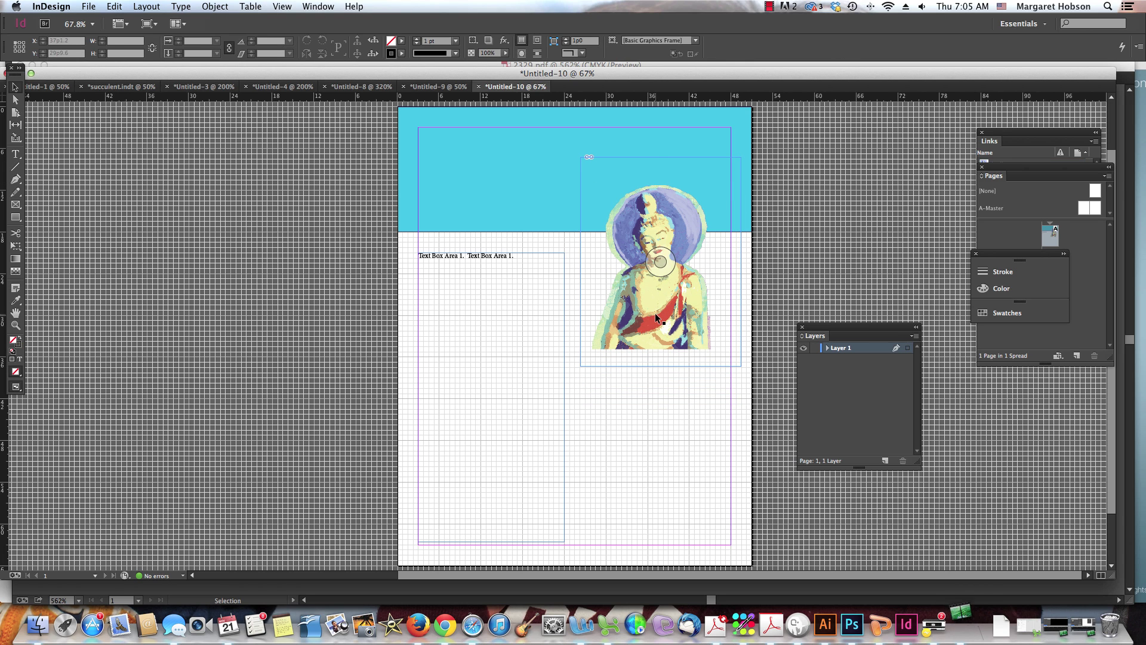
drag(659, 366, 660, 350)
click(646, 430)
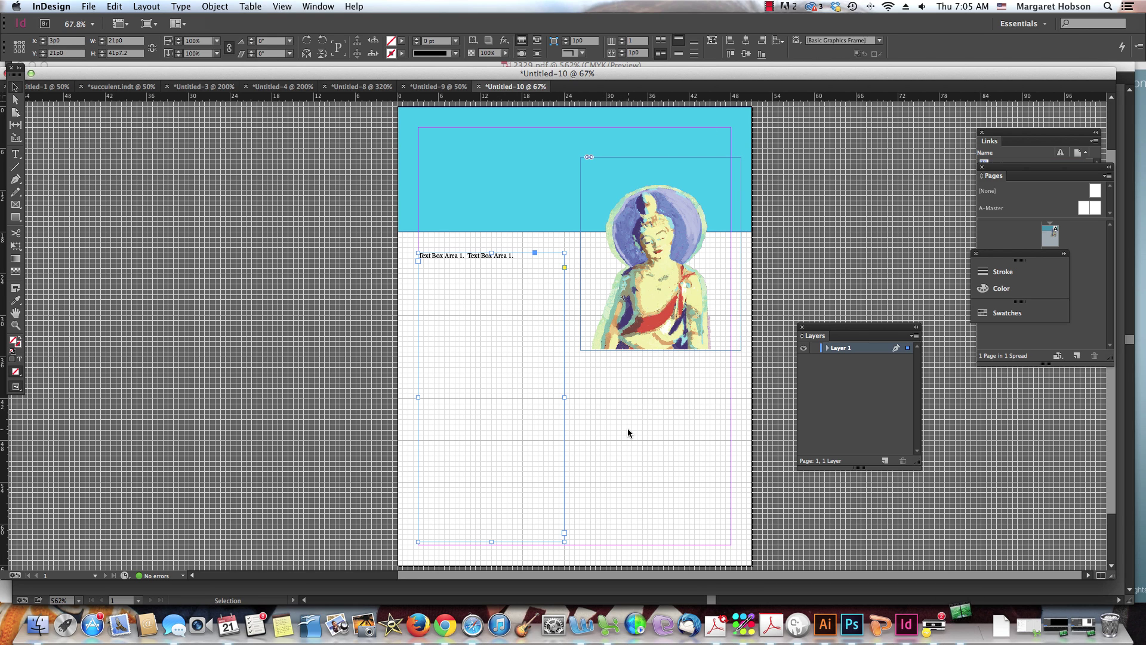
Step: Open the Place dialog, then cancel it without placing any file
click(88, 6)
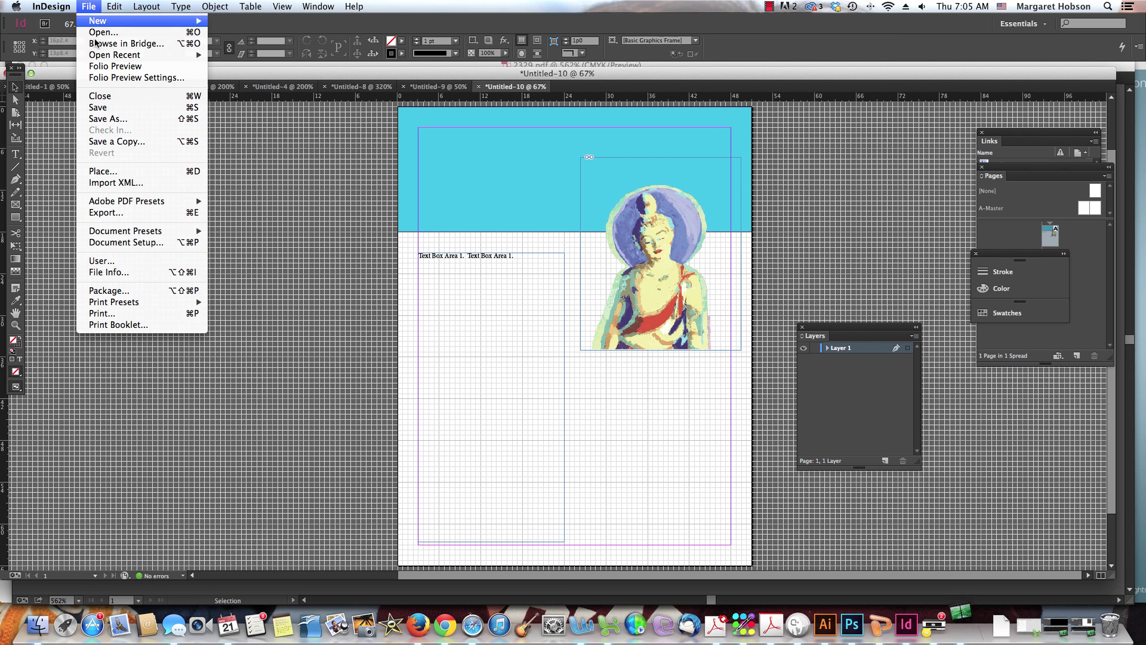
click(94, 172)
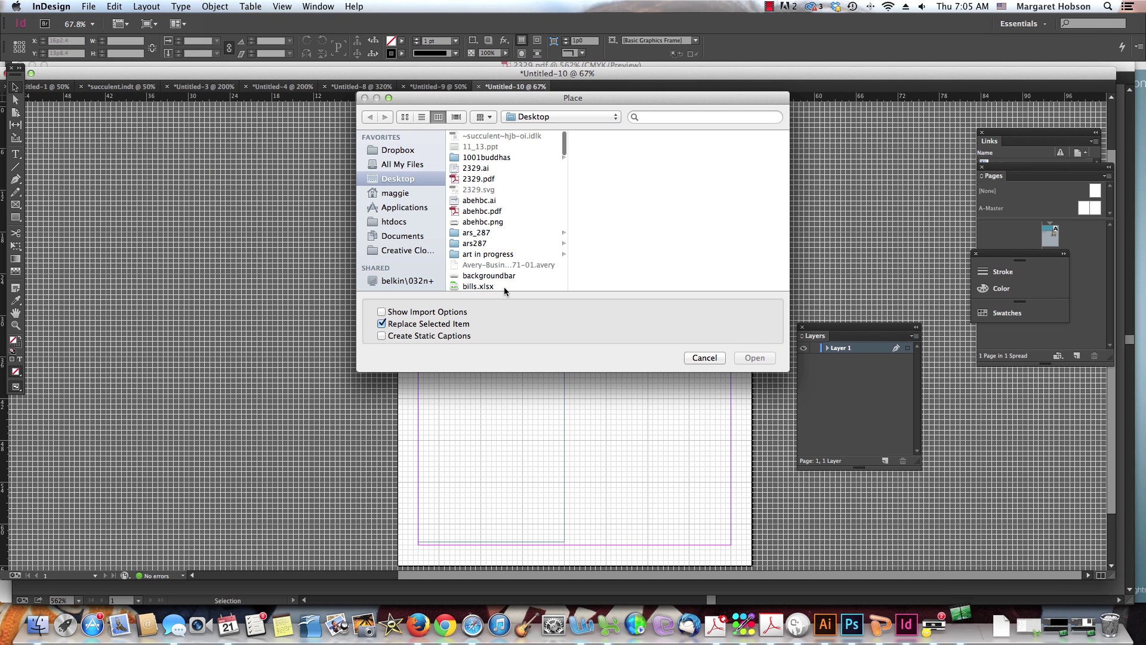
click(714, 358)
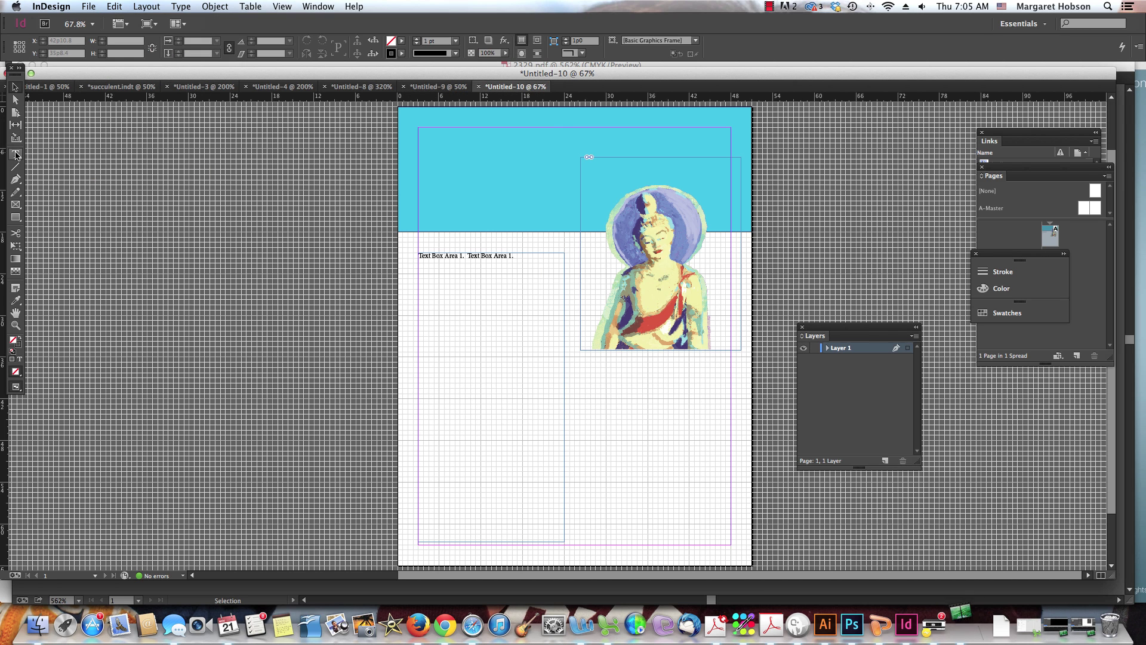
Step: Draw an empty rectangle frame at the page's top-left corner over the cyan band
click(16, 206)
click(67, 204)
drag(400, 110, 515, 232)
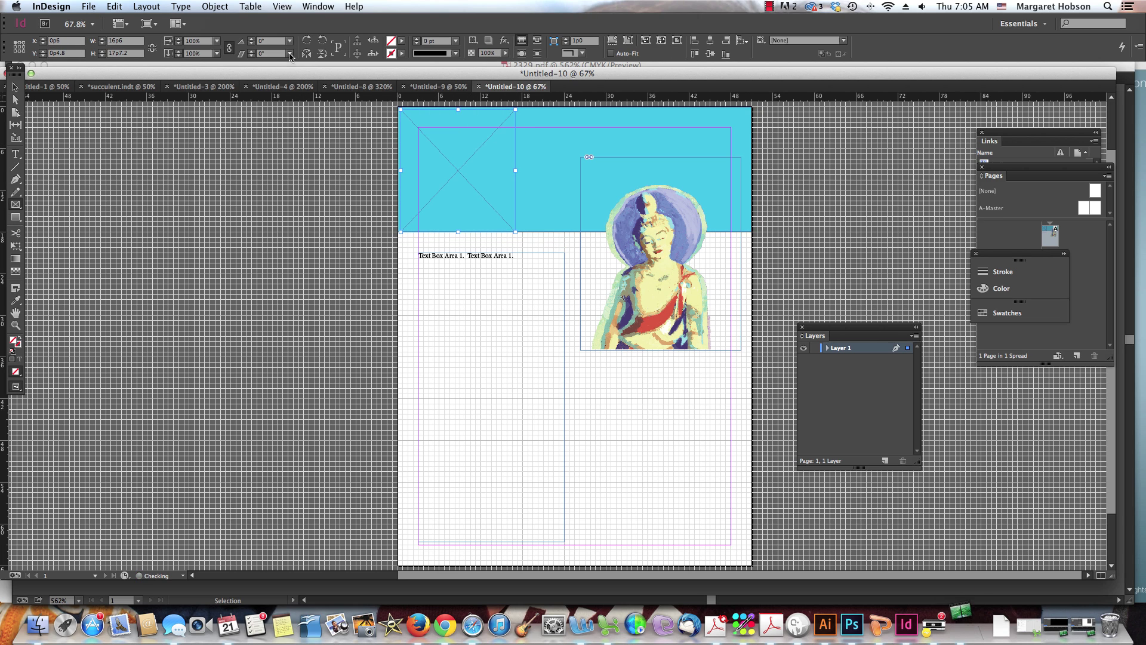
Step: Place 2329.pdf into the top-left frame and nudge the 23 29 numerals inward from the corner
click(93, 6)
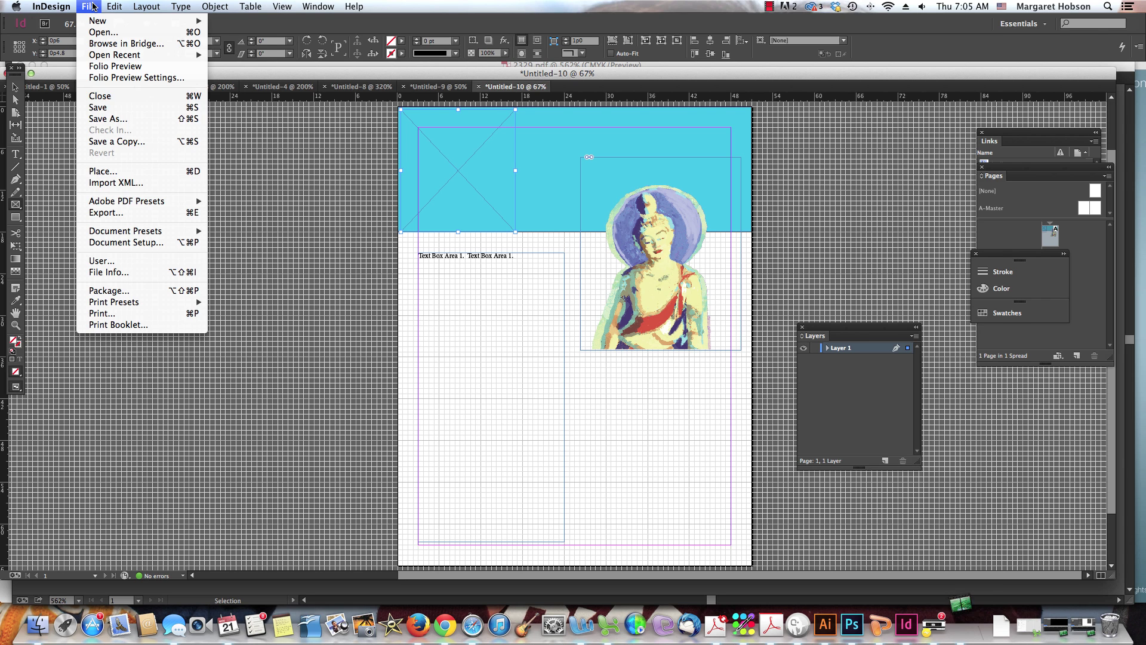
click(102, 171)
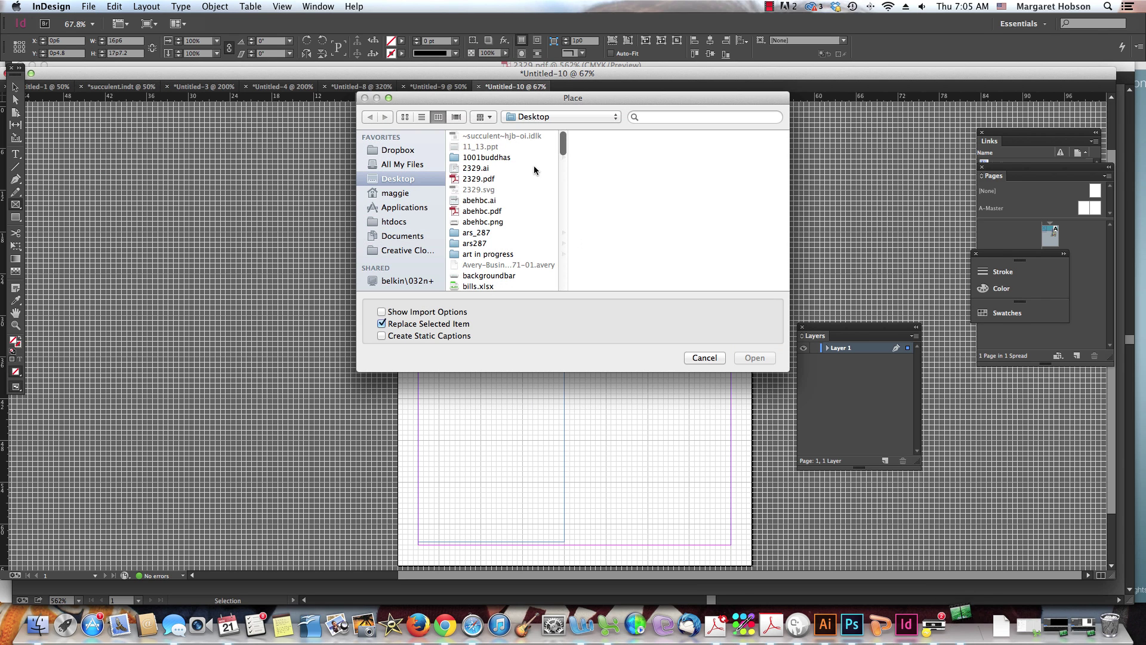
click(479, 178)
click(753, 358)
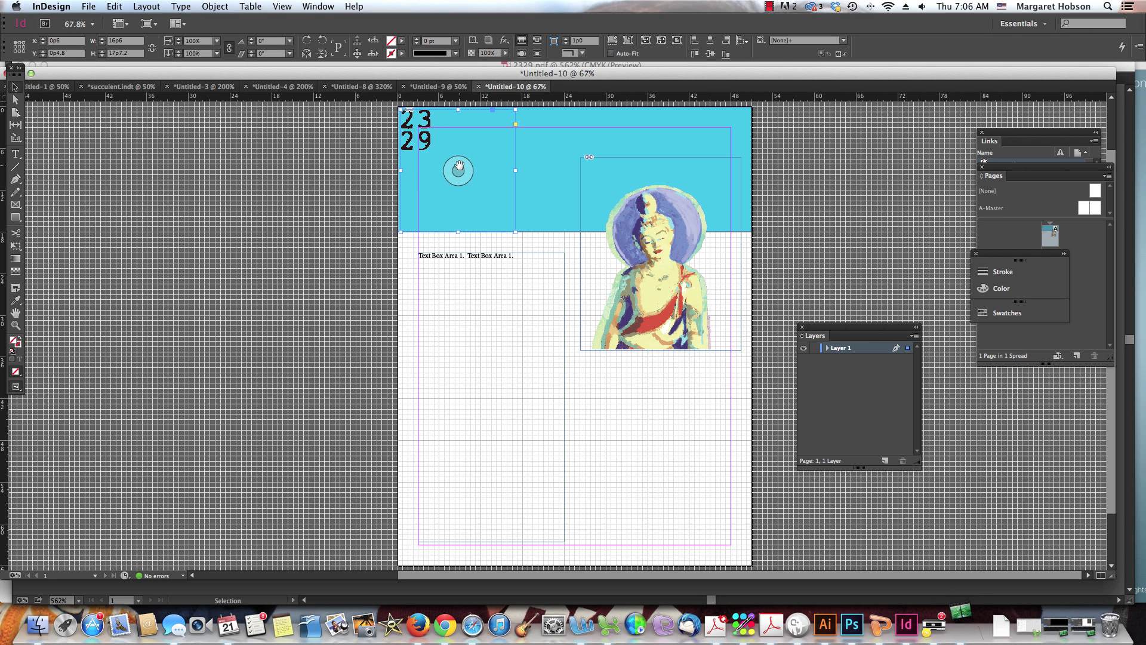
drag(458, 167, 478, 187)
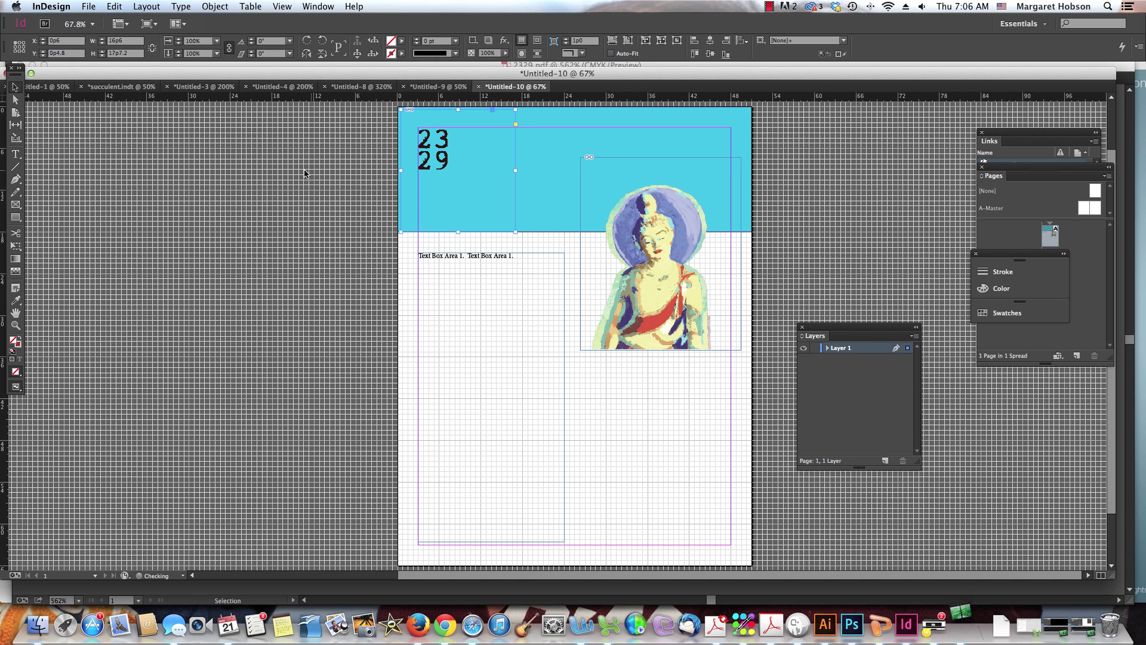
click(287, 173)
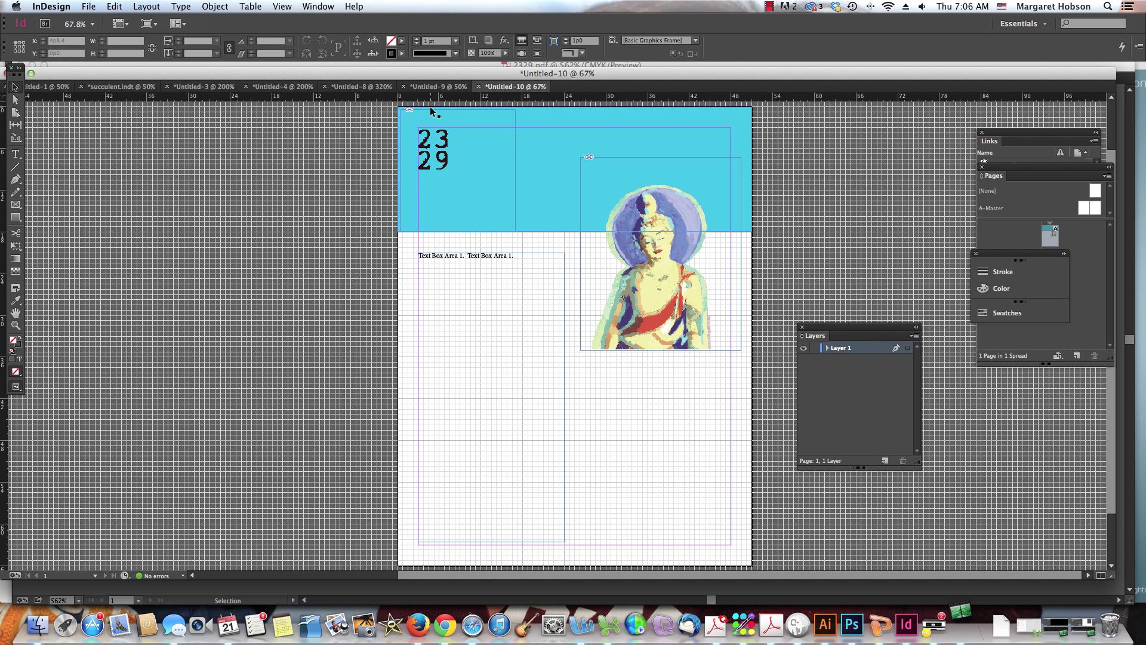